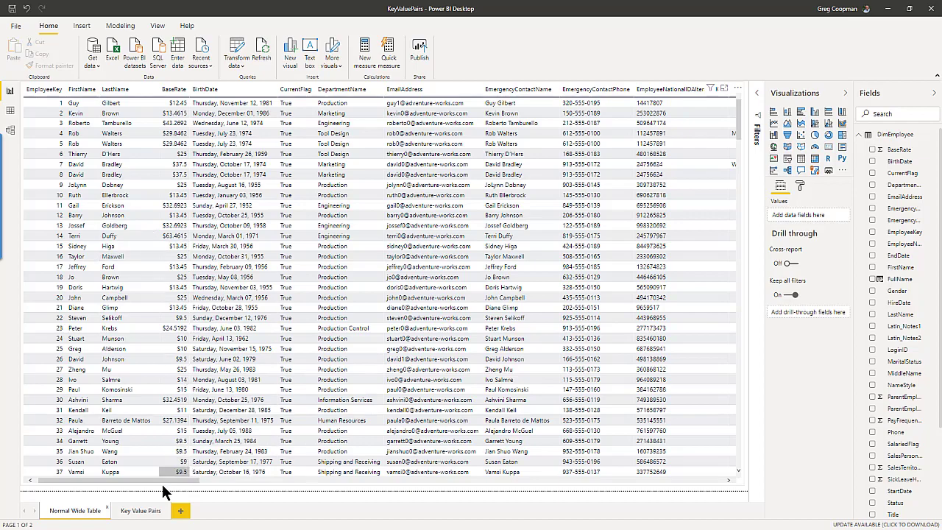
Select the wide employee table on the Normal Wide Table page and scroll through its fields
{"action": "left_click_drag", "start_coordinate": [155, 479], "coordinate": [714, 476]}
{"action": "left_click", "coordinate": [288, 309]}
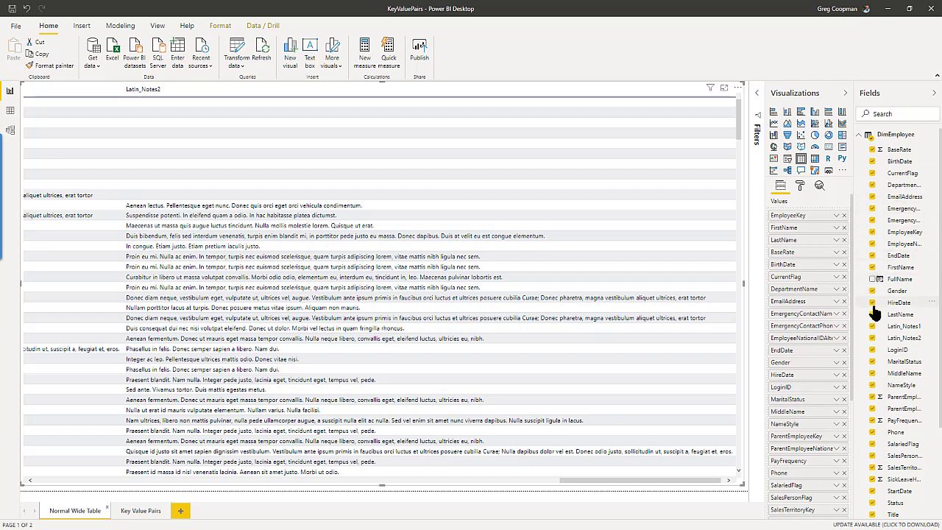
{"action": "scroll", "coordinate": [874, 309], "scroll_direction": "down", "scroll_amount": 2}
{"action": "scroll", "coordinate": [876, 313], "scroll_direction": "up", "scroll_amount": 2}
{"action": "scroll", "coordinate": [876, 313], "scroll_direction": "down", "scroll_amount": 2}
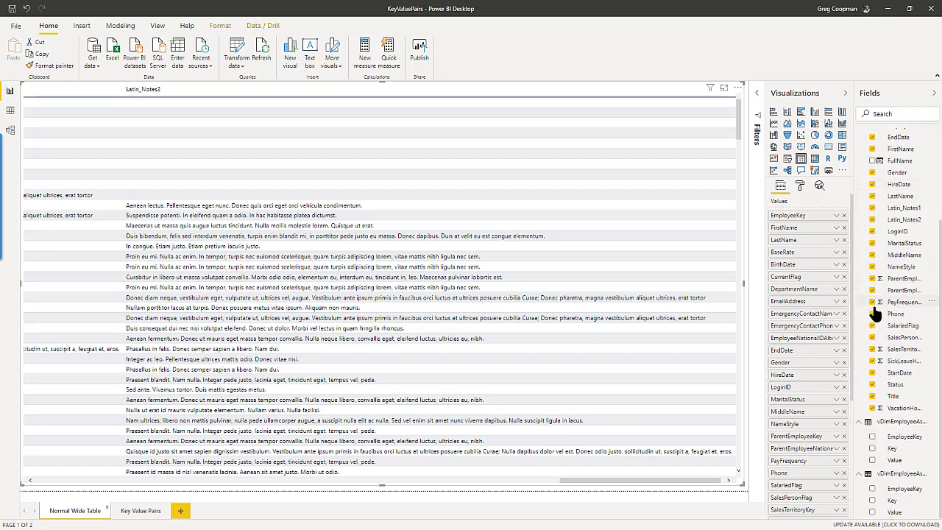
{"action": "scroll", "coordinate": [876, 313], "scroll_direction": "up", "scroll_amount": 2}
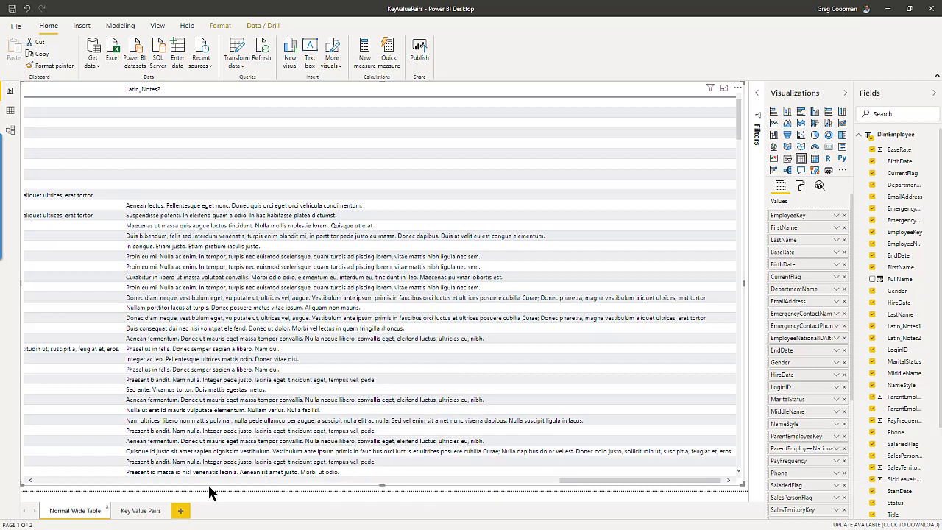
{"action": "left_click_drag", "start_coordinate": [570, 485], "coordinate": [36, 486]}
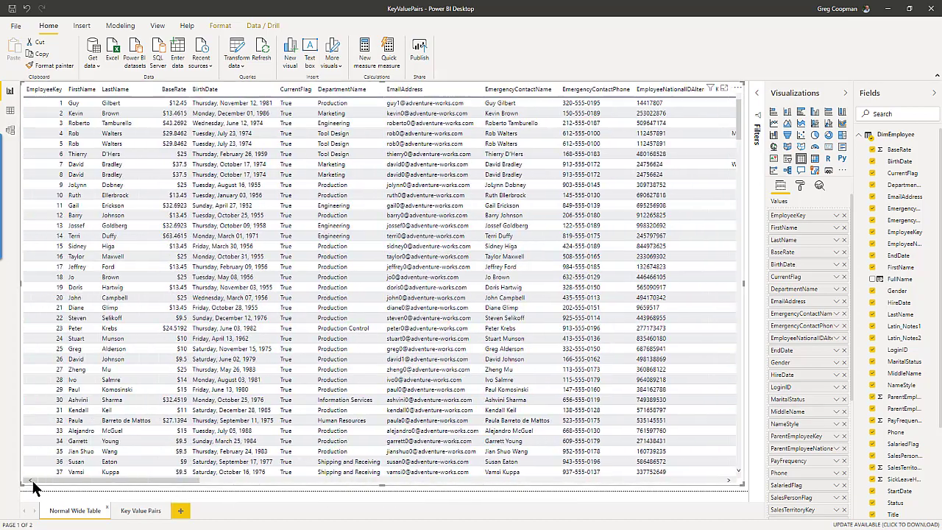
On the Key Value Pairs page, show several employees' details, then go back to Normal Wide Table
{"action": "left_click", "coordinate": [137, 513]}
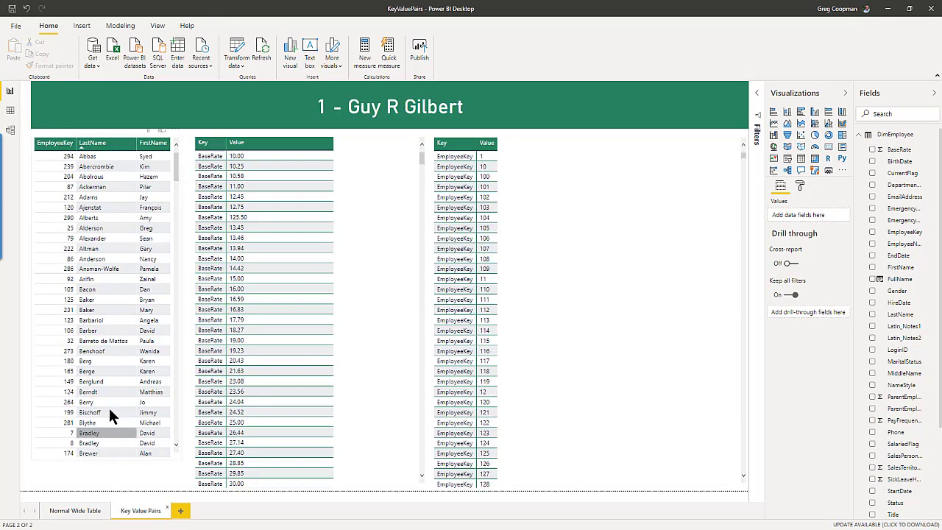
{"action": "left_click", "coordinate": [88, 210]}
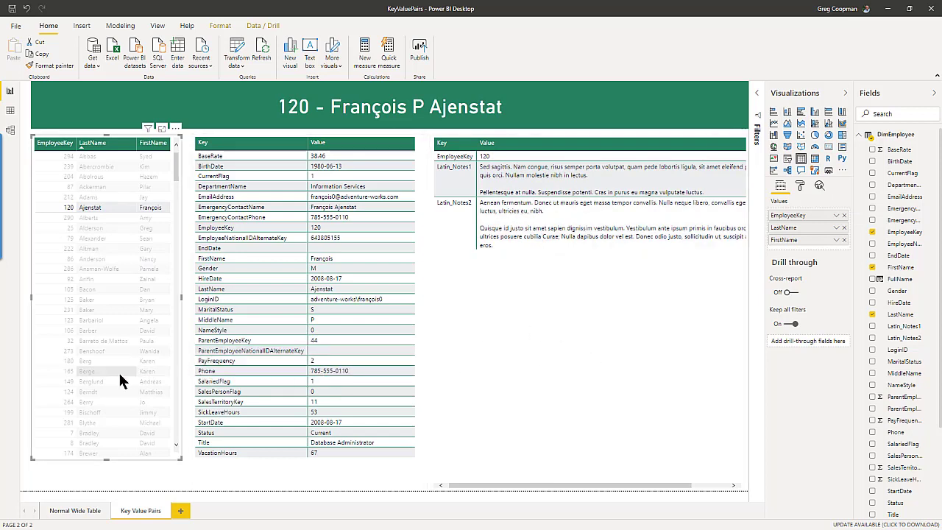
{"action": "left_click", "coordinate": [94, 351]}
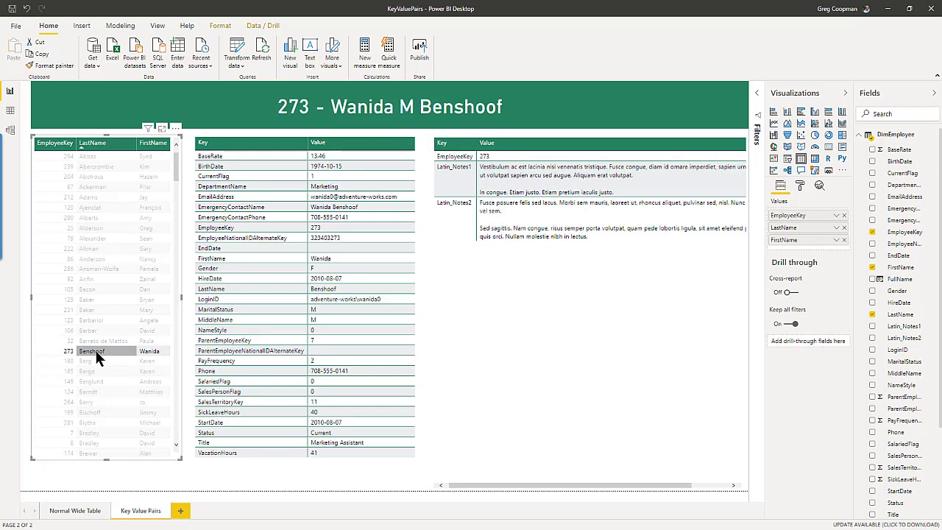
{"action": "left_click", "coordinate": [99, 298]}
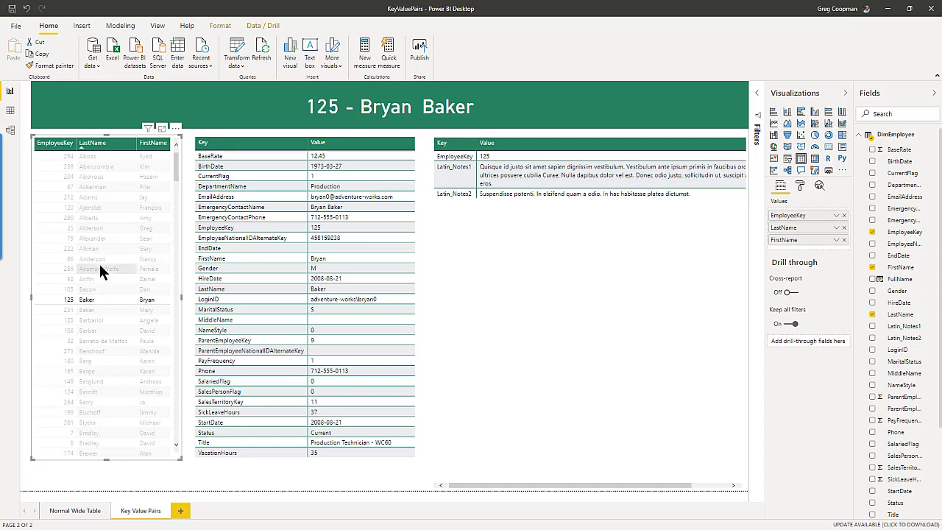
{"action": "left_click", "coordinate": [152, 352]}
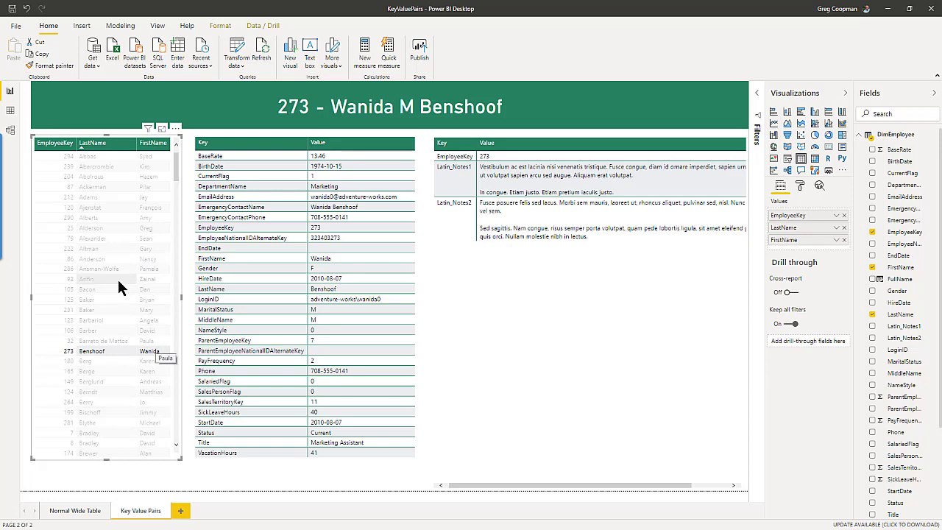
{"action": "left_click", "coordinate": [54, 514]}
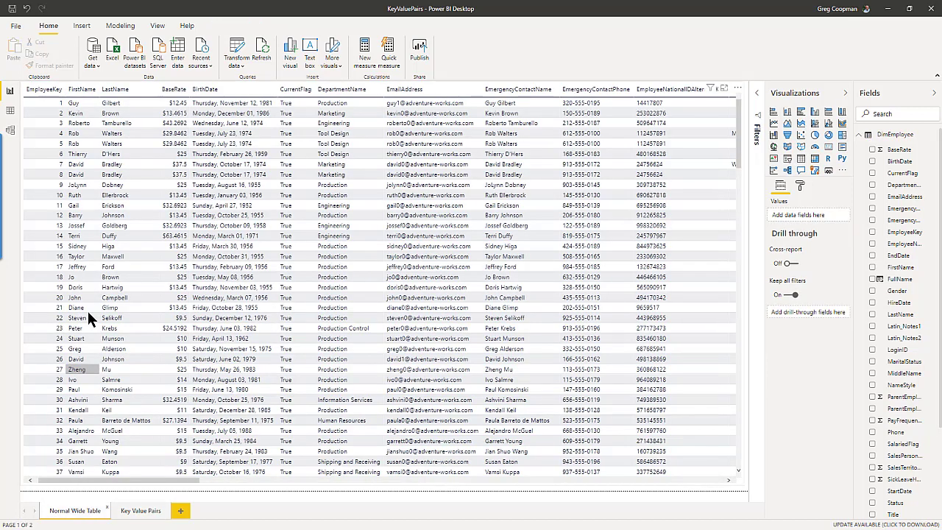
Show the model diagram and scroll the DimEmployee card's field list
{"action": "left_click", "coordinate": [11, 130]}
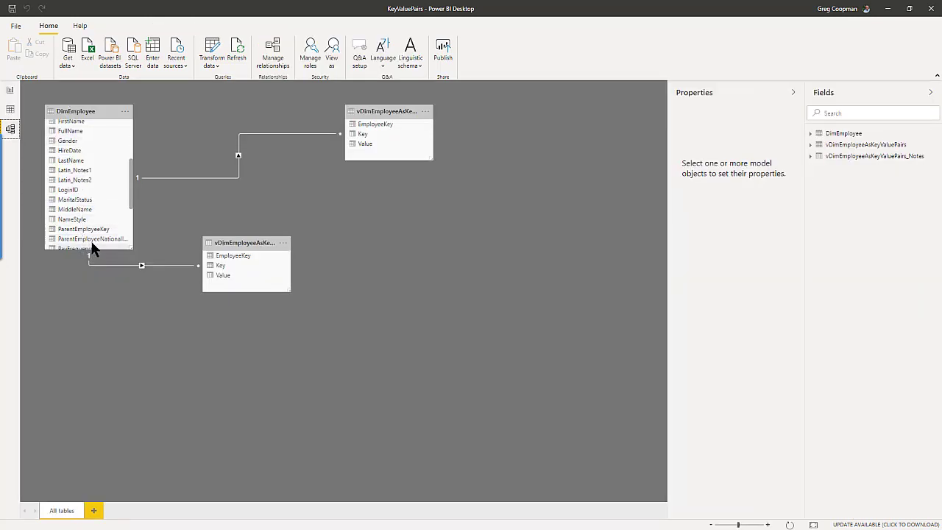
{"action": "left_click_drag", "start_coordinate": [129, 196], "coordinate": [136, 152]}
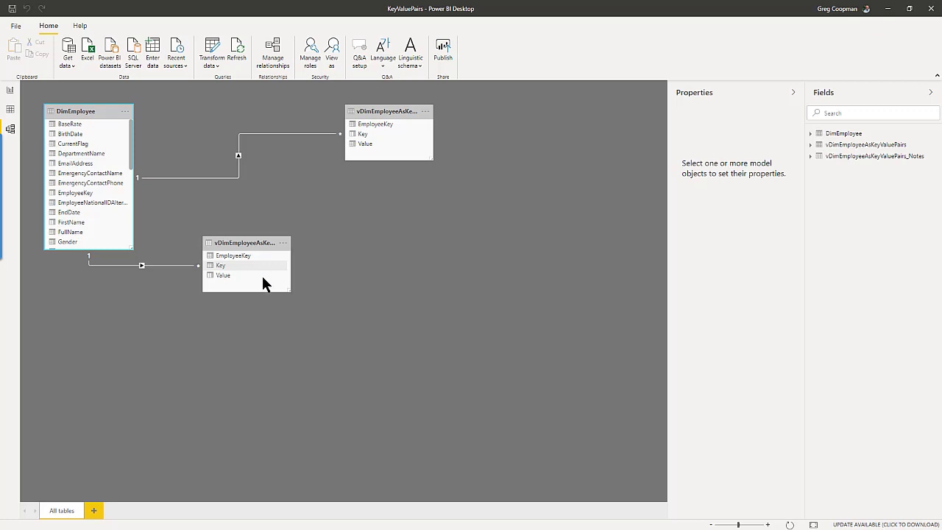
Switch to Data view and show the DimEmployee table's rows
{"action": "left_click", "coordinate": [10, 109]}
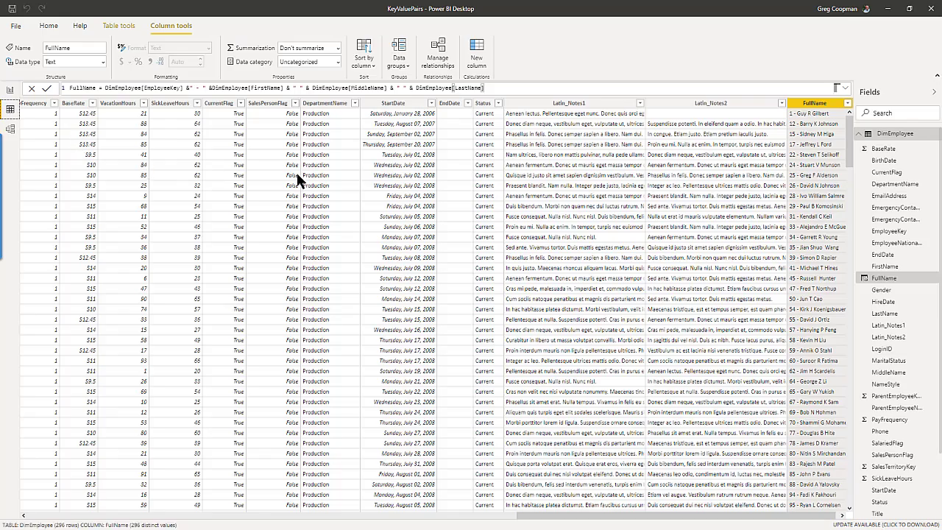
{"action": "left_click", "coordinate": [858, 134]}
{"action": "left_click", "coordinate": [870, 147]}
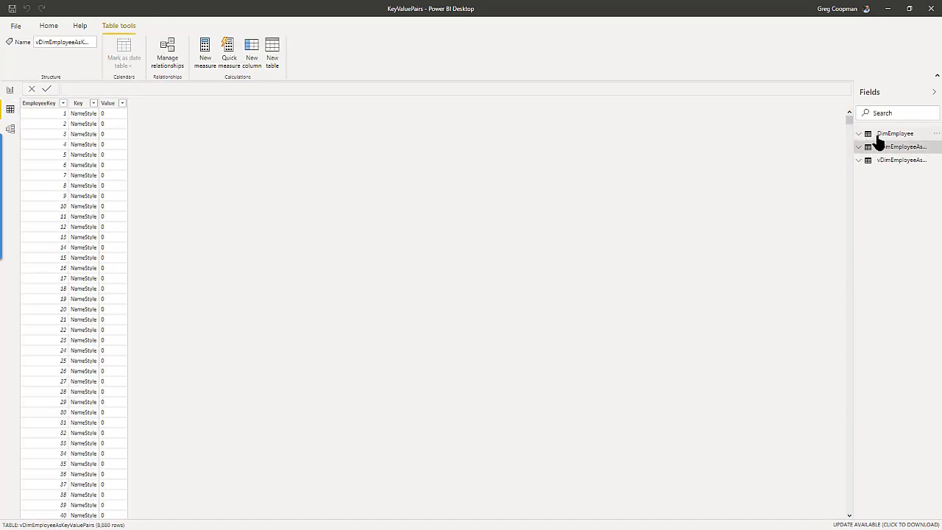
{"action": "left_click", "coordinate": [877, 135]}
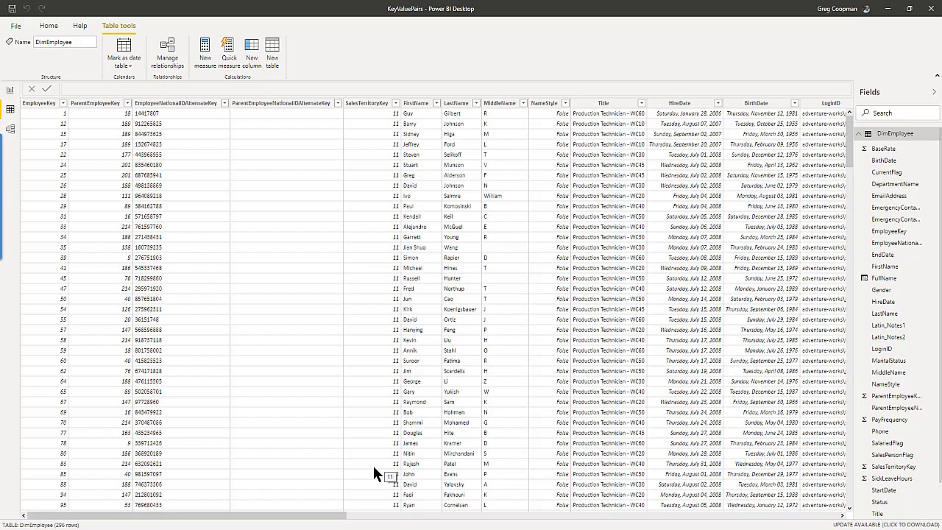
Scroll right to the Latin_Notes1 and Latin_Notes2 columns and select them in turn
{"action": "left_click_drag", "start_coordinate": [314, 516], "coordinate": [826, 524]}
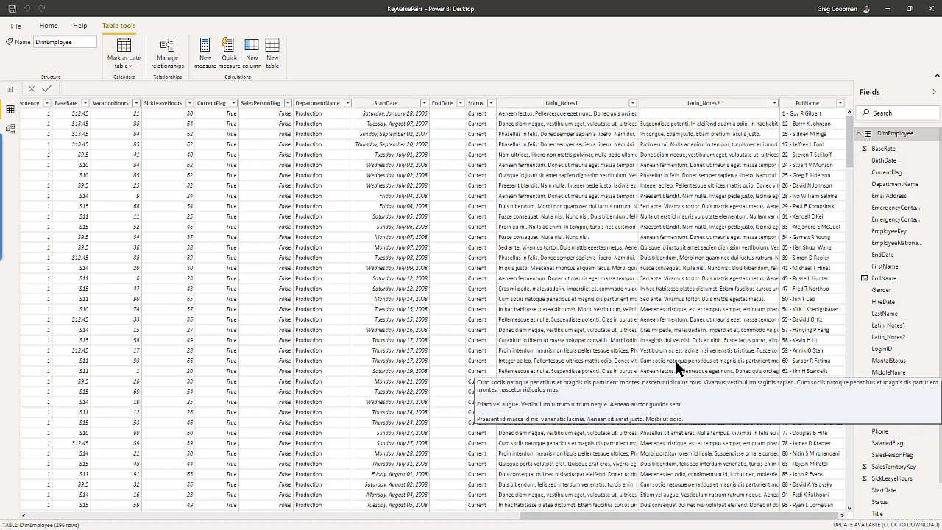
{"action": "left_click", "coordinate": [551, 306]}
{"action": "left_click", "coordinate": [687, 280]}
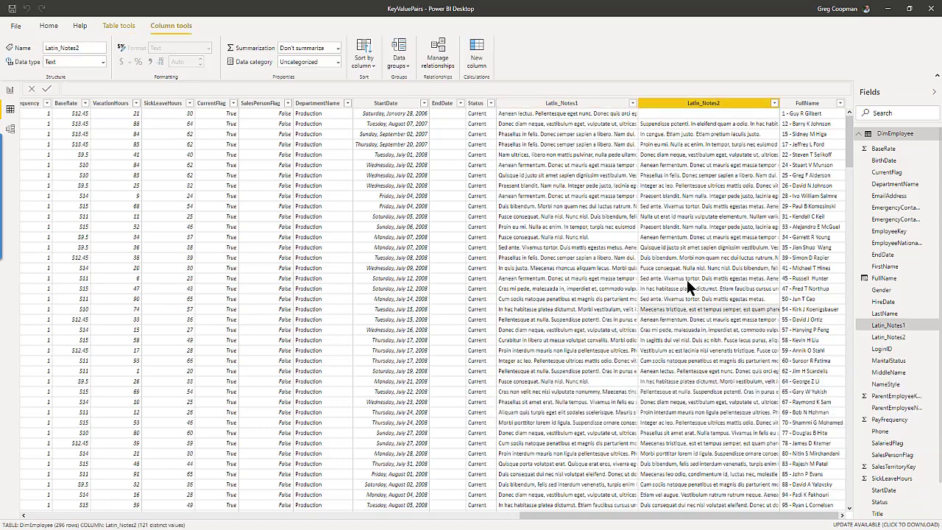
{"action": "left_click", "coordinate": [568, 270]}
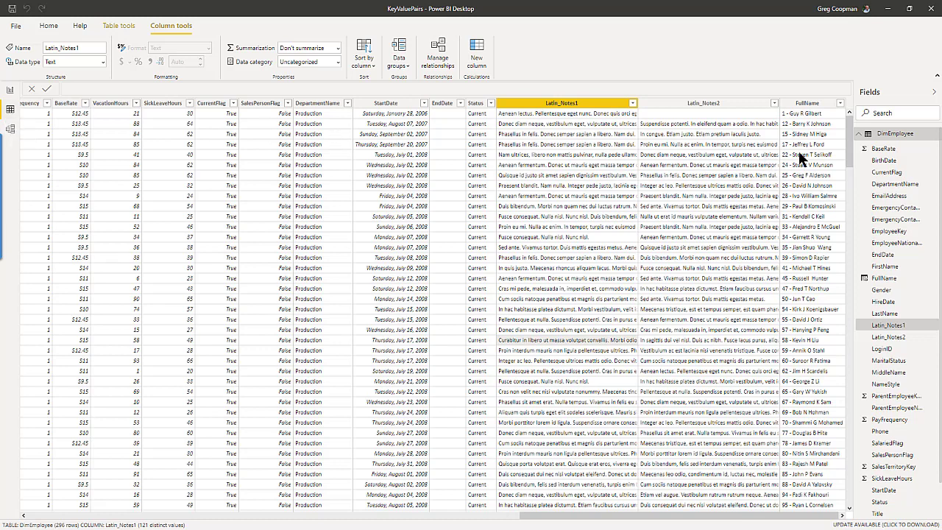
{"action": "left_click", "coordinate": [858, 135]}
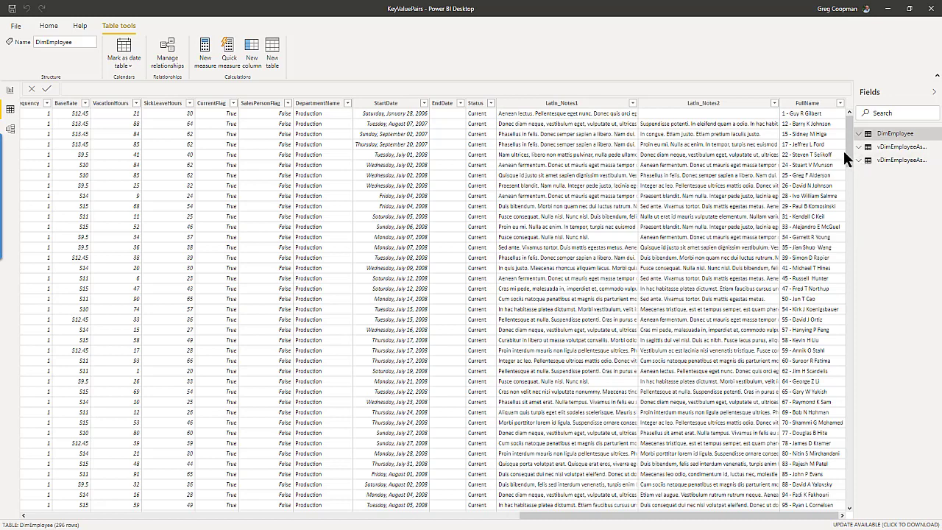
Open the vDimEmployeeAsKeyValuePairs rows and scroll through the Key/Value data
{"action": "left_click", "coordinate": [880, 147]}
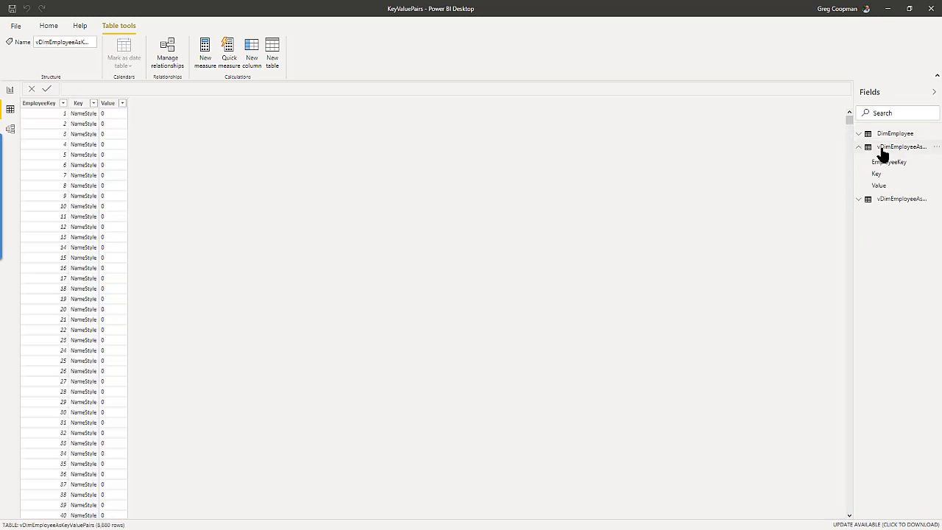
{"action": "left_click", "coordinate": [882, 147]}
{"action": "left_click", "coordinate": [101, 227]}
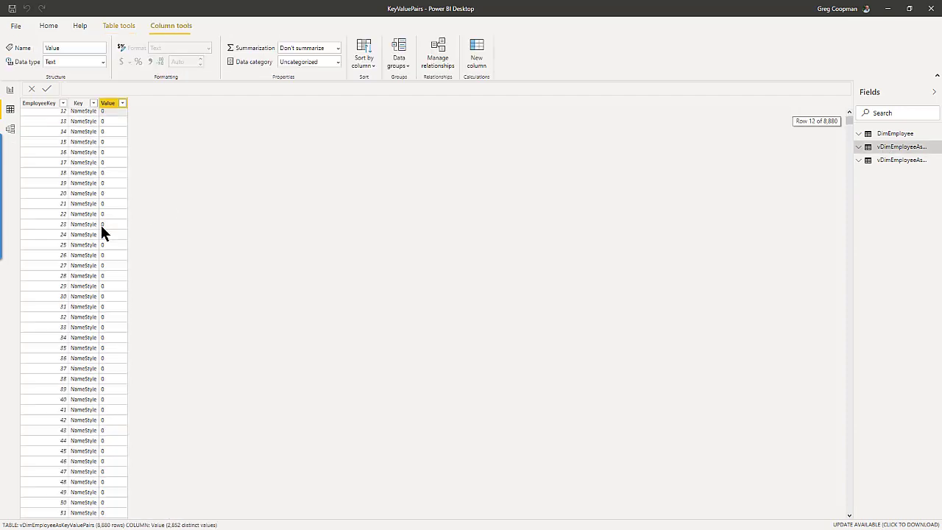
{"action": "scroll", "coordinate": [101, 227], "scroll_direction": "down", "scroll_amount": 20}
{"action": "scroll", "coordinate": [101, 230], "scroll_direction": "down", "scroll_amount": 20}
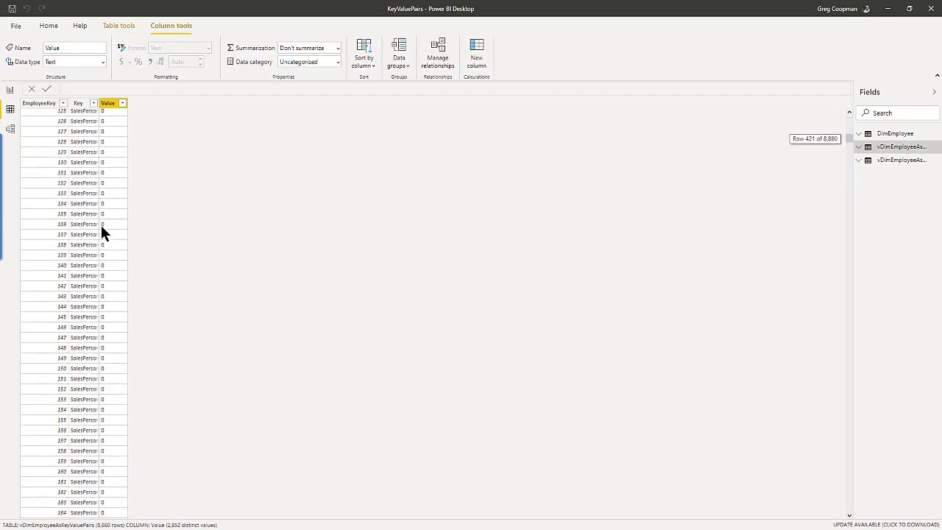
{"action": "scroll", "coordinate": [99, 225], "scroll_direction": "down", "scroll_amount": 20}
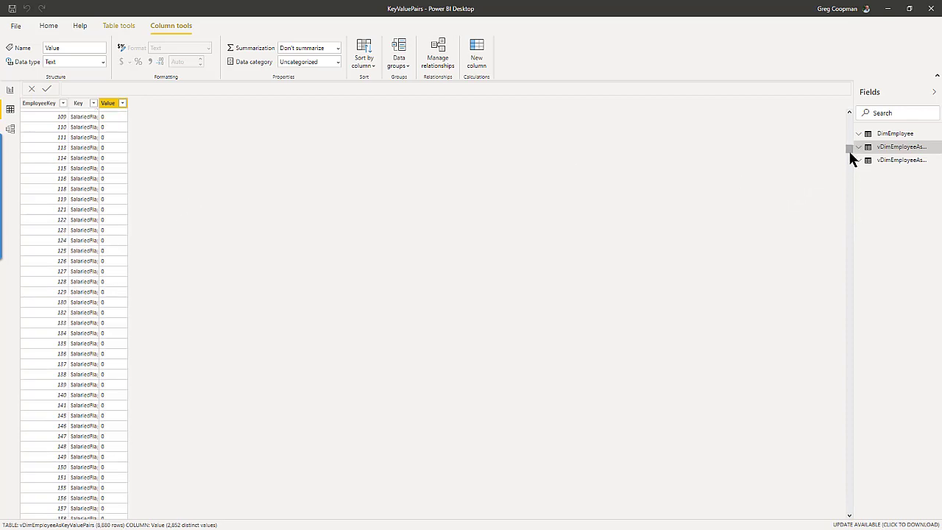
{"action": "left_click_drag", "start_coordinate": [849, 151], "coordinate": [852, 287]}
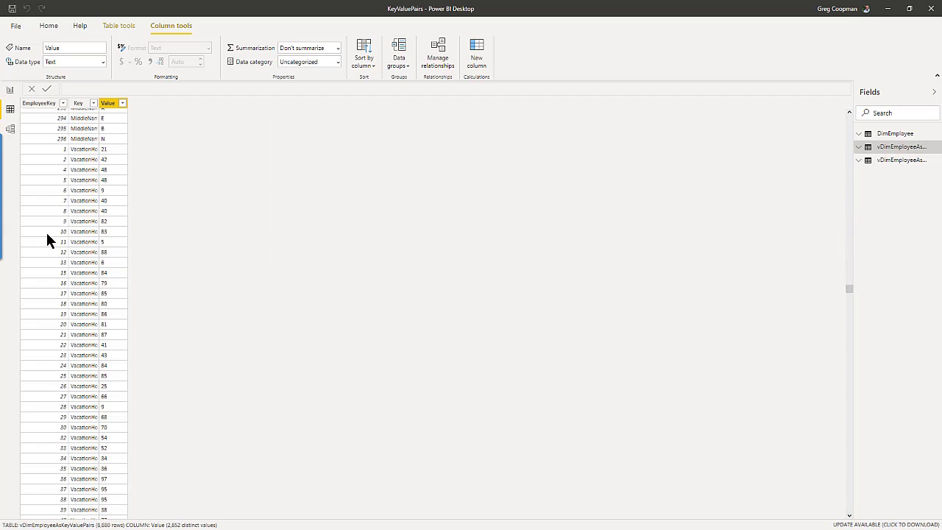
Widen the Key and Value columns to show full key names and values
{"action": "left_click", "coordinate": [100, 103]}
{"action": "left_click_drag", "start_coordinate": [98, 101], "coordinate": [140, 102]}
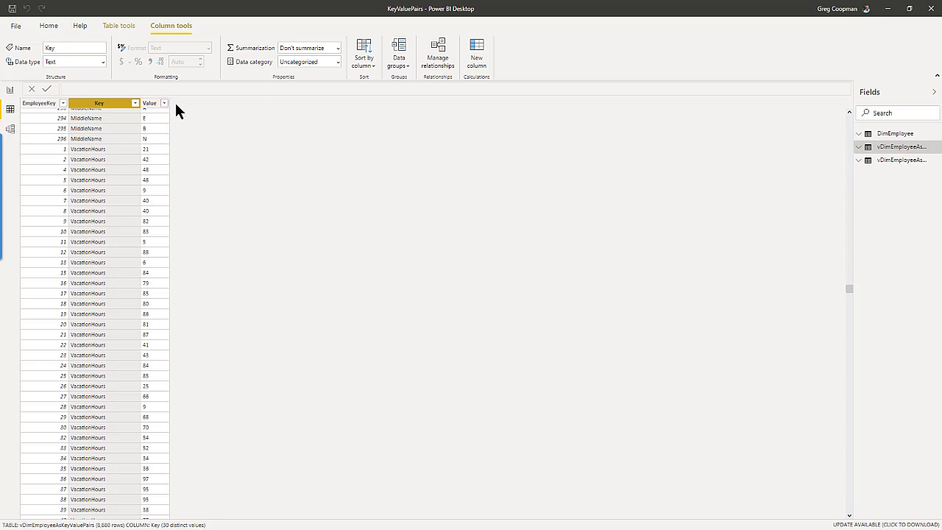
{"action": "left_click_drag", "start_coordinate": [169, 103], "coordinate": [189, 105]}
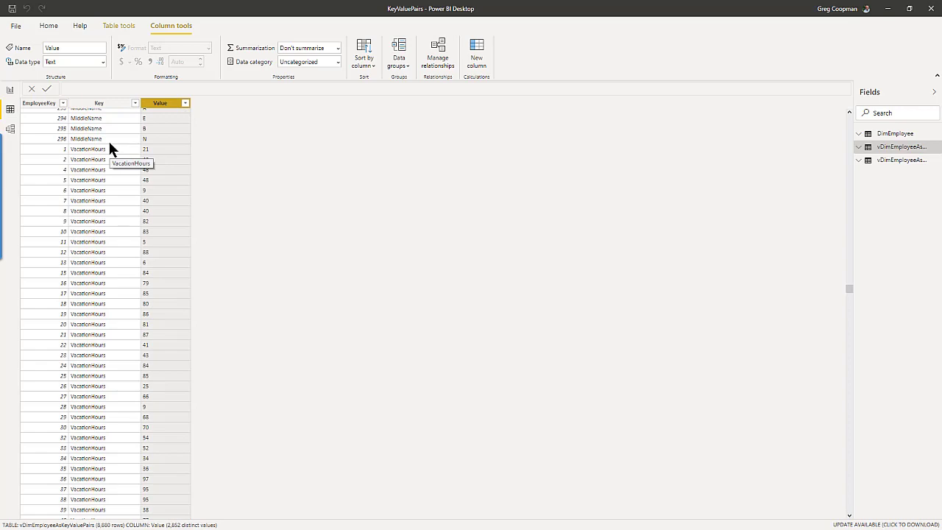
{"action": "scroll", "coordinate": [106, 138], "scroll_direction": "down", "scroll_amount": 20}
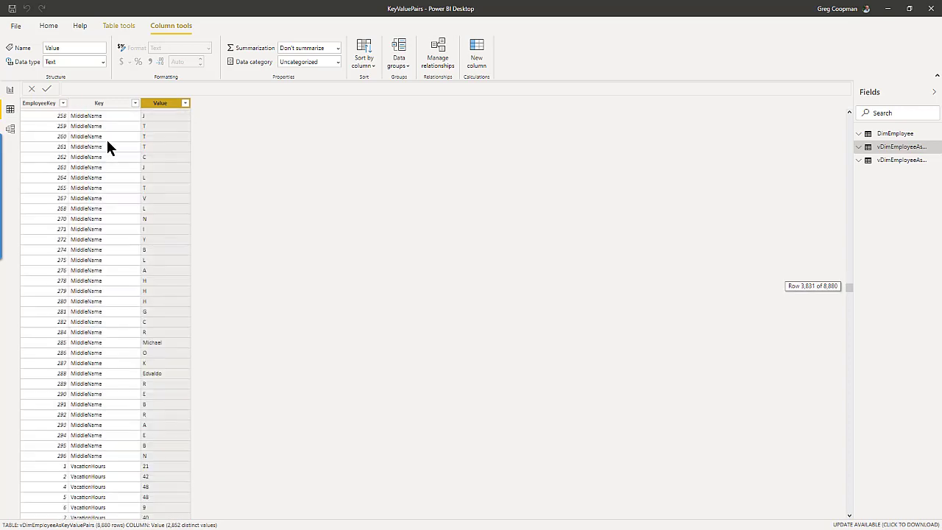
{"action": "scroll", "coordinate": [107, 143], "scroll_direction": "down", "scroll_amount": 10}
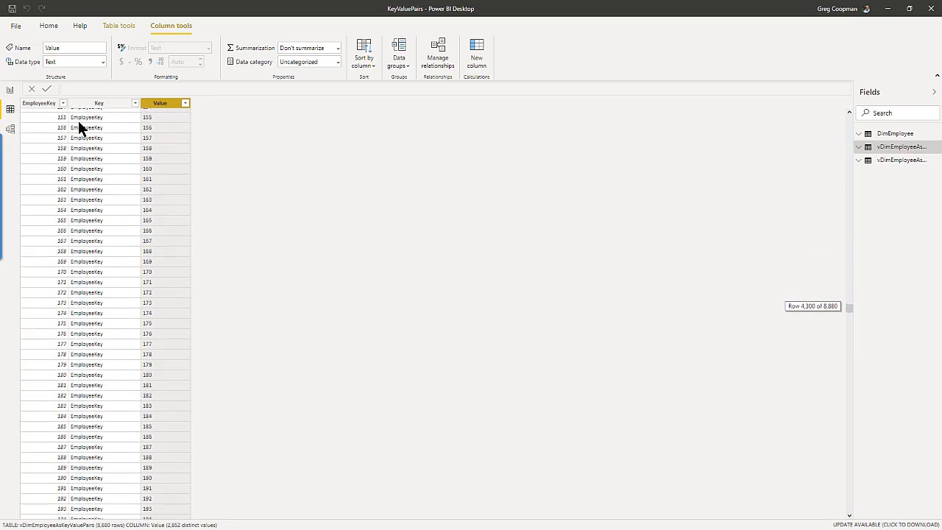
Switch briefly to the DimEmployee rows, then back to vDimEmployeeAsKeyValuePairs
{"action": "left_click", "coordinate": [887, 137]}
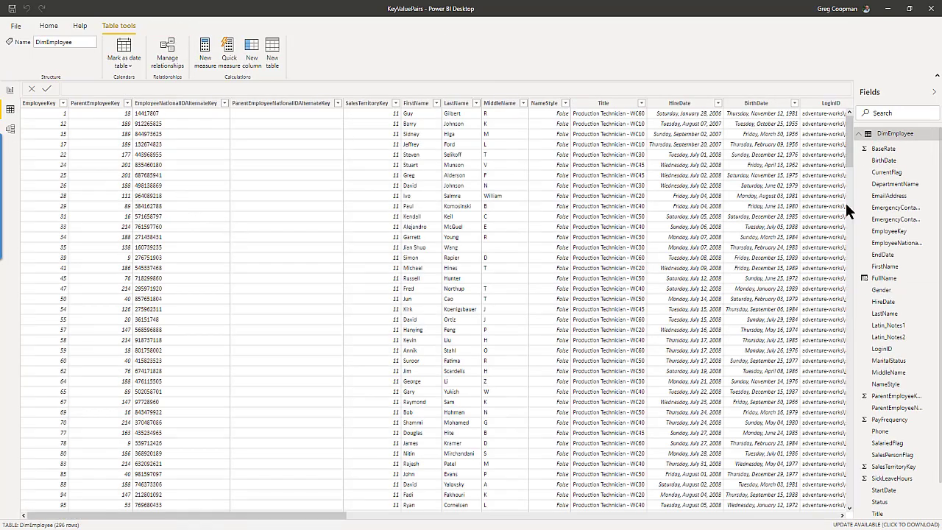
{"action": "left_click", "coordinate": [879, 136]}
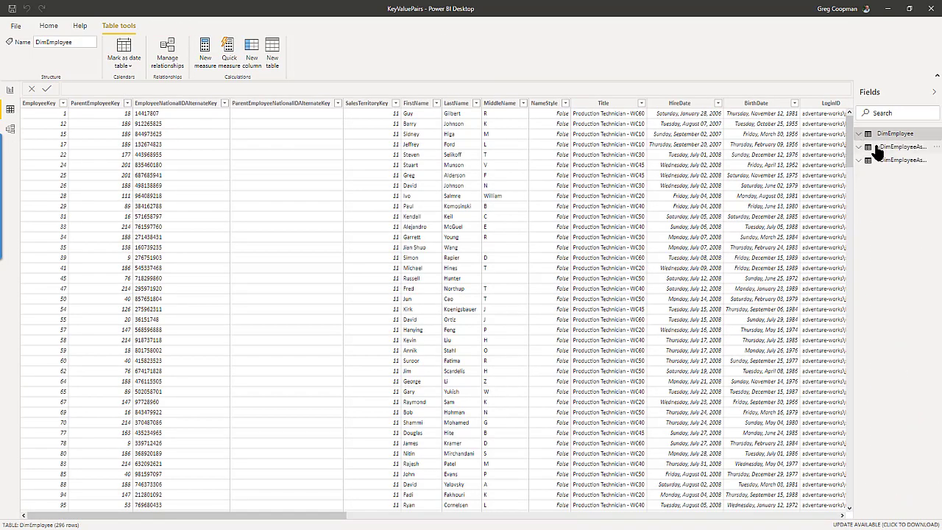
{"action": "left_click", "coordinate": [875, 148]}
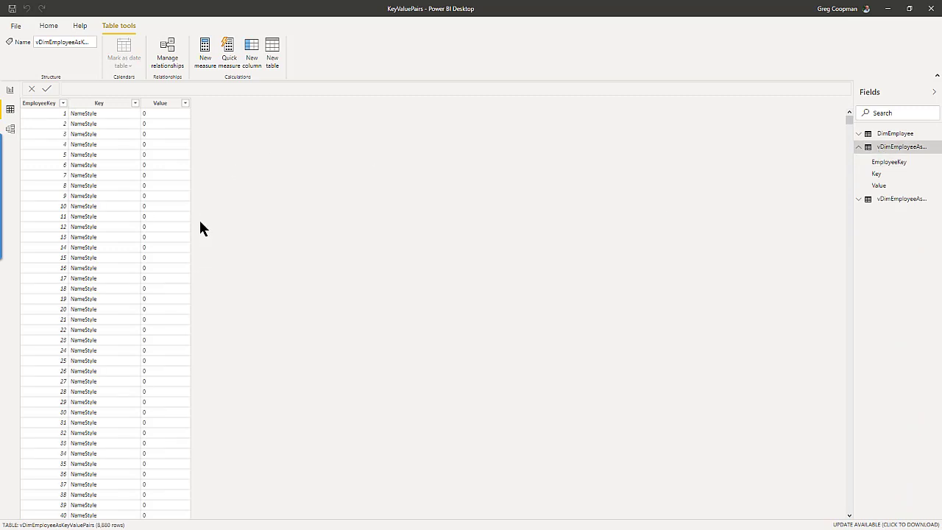
Browse the vDimEmployeeAsKeyValuePairs_Notes rows, then switch to the Model view diagram
{"action": "left_click", "coordinate": [900, 200]}
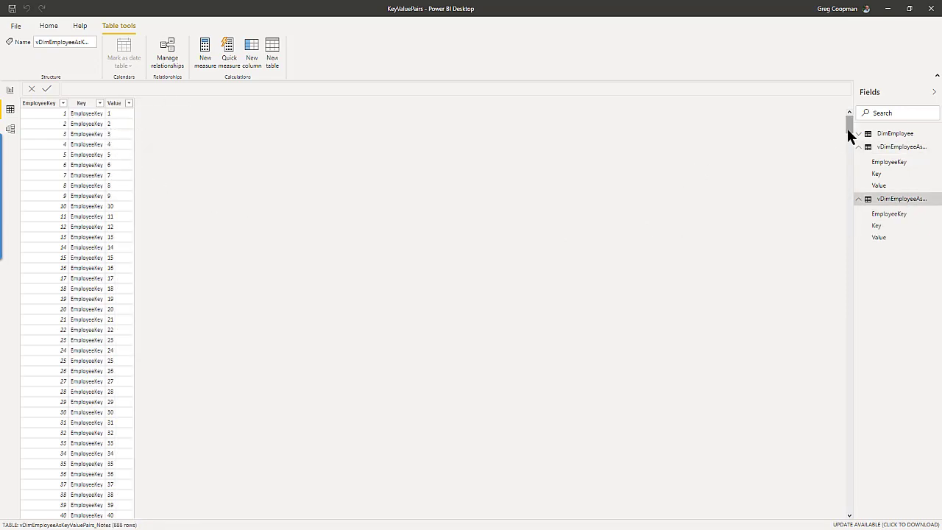
{"action": "mouse_move", "coordinate": [849, 130]}
{"action": "left_mouse_down"}
{"action": "mouse_move", "coordinate": [859, 387]}
{"action": "mouse_move", "coordinate": [842, 121]}
{"action": "left_mouse_up"}
{"action": "left_click", "coordinate": [13, 130]}
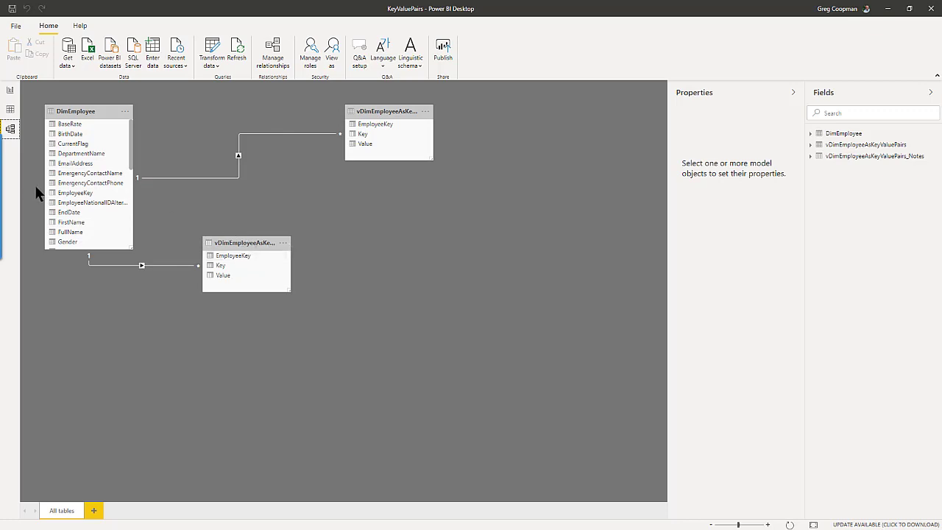
On the Key Value Pairs page, move FirstName above LastName and select employee 273
{"action": "left_click", "coordinate": [9, 91]}
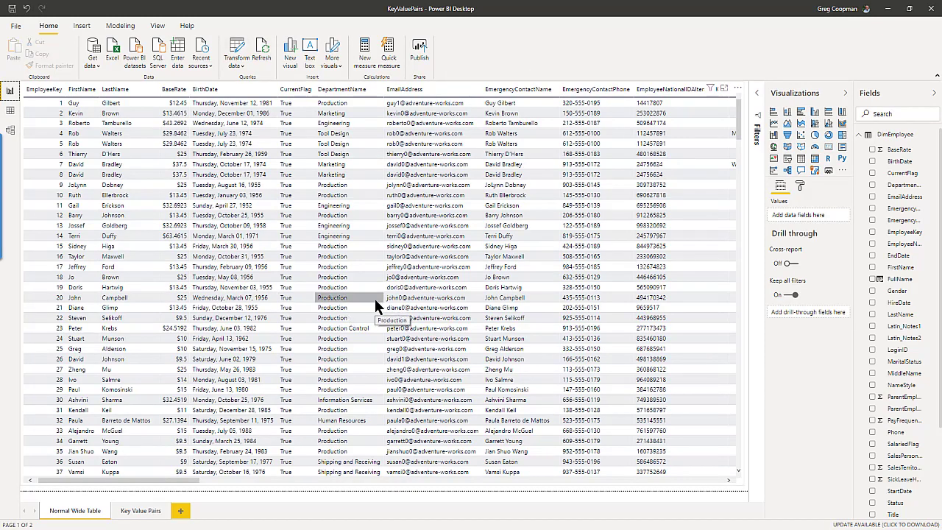
{"action": "left_click_drag", "start_coordinate": [186, 479], "coordinate": [162, 514]}
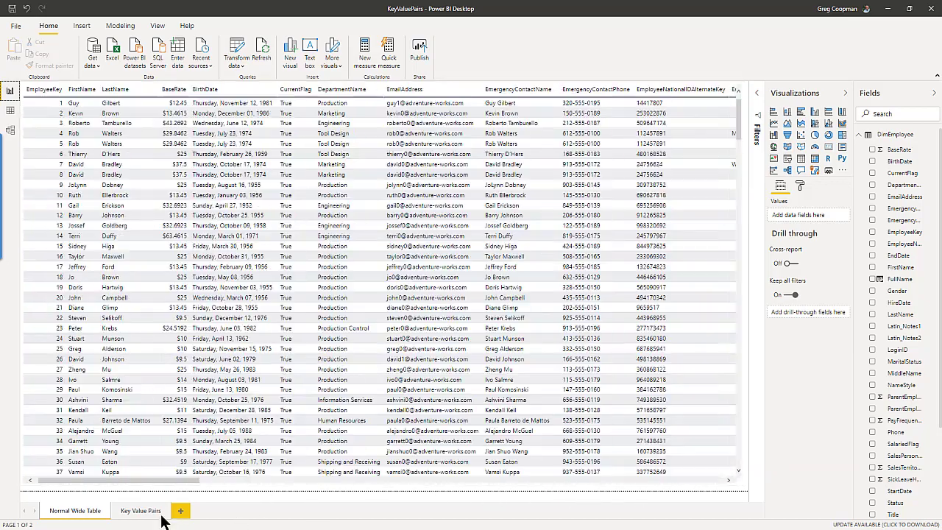
{"action": "left_click", "coordinate": [140, 512]}
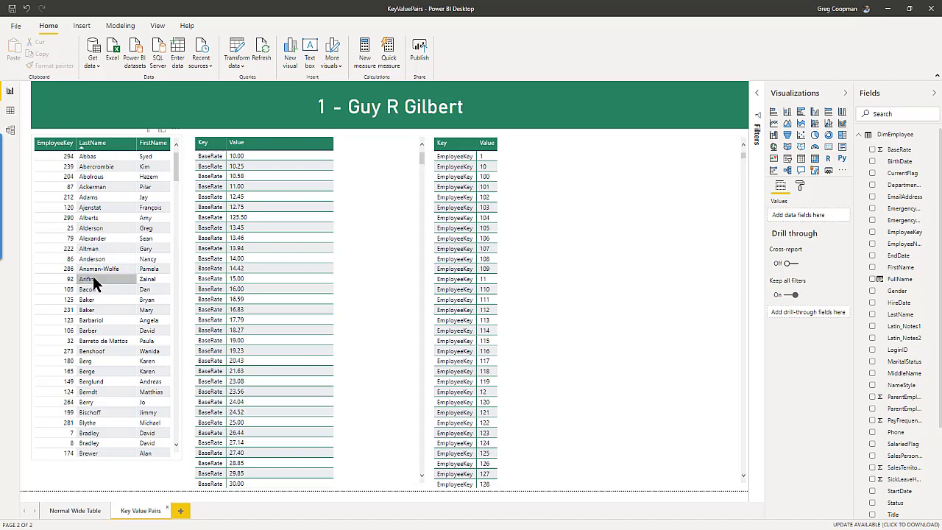
{"action": "left_click", "coordinate": [93, 277]}
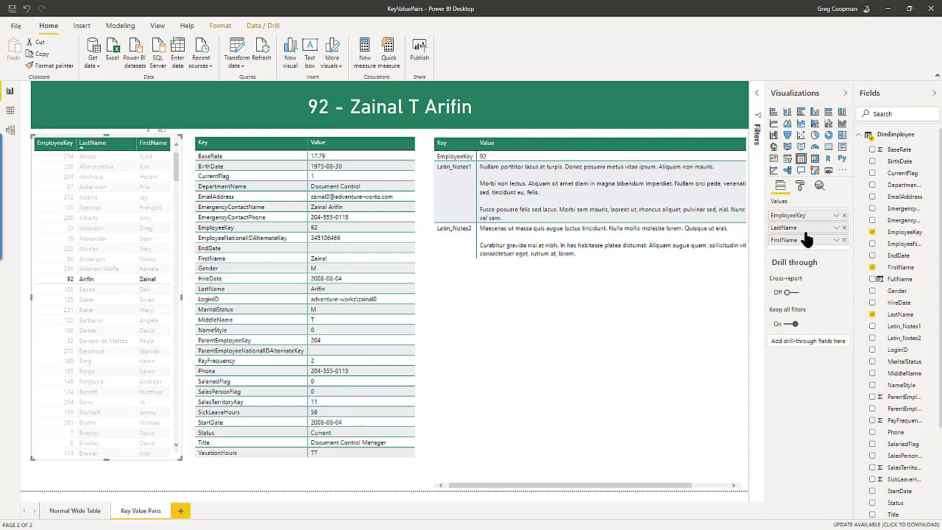
{"action": "left_click_drag", "start_coordinate": [807, 240], "coordinate": [806, 227]}
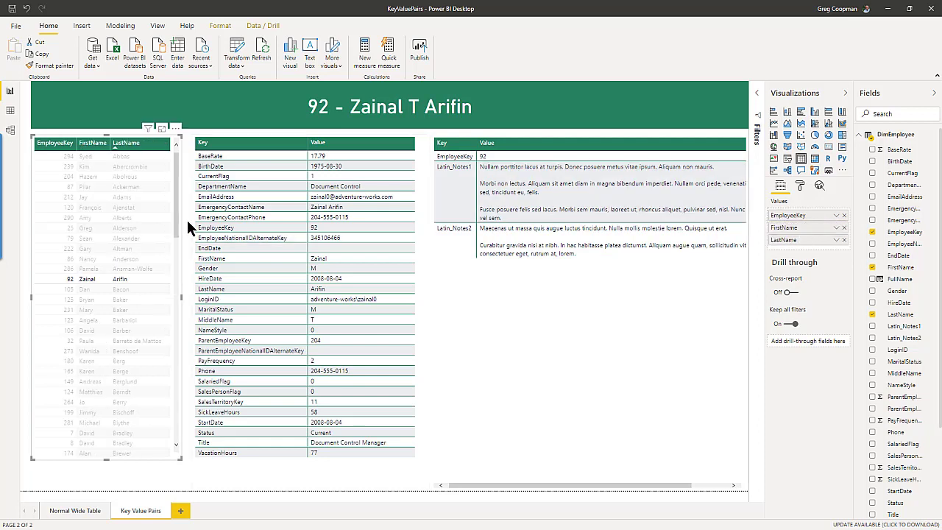
{"action": "left_click", "coordinate": [98, 350]}
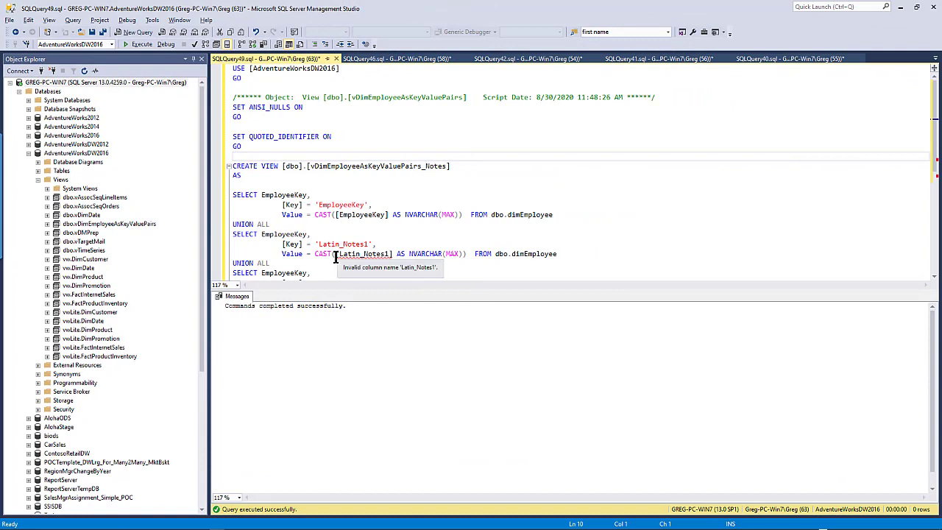
Dismiss the Latin_Notes1 invalid-column hint and bring up the SQLQuery46 script
{"action": "left_click", "coordinate": [370, 204]}
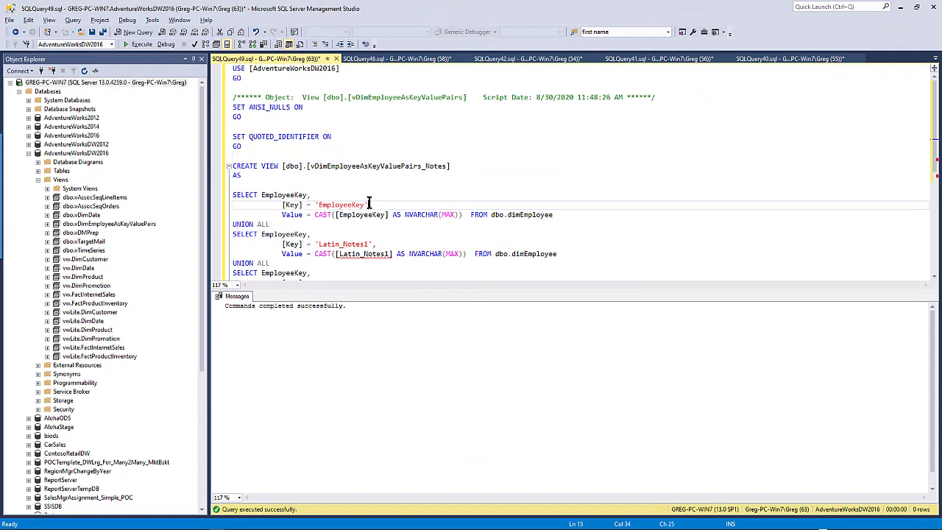
{"action": "left_click", "coordinate": [400, 57]}
Close SQLQuery46 and look over the SQLQuery42 generator script
{"action": "middle_click", "coordinate": [399, 55]}
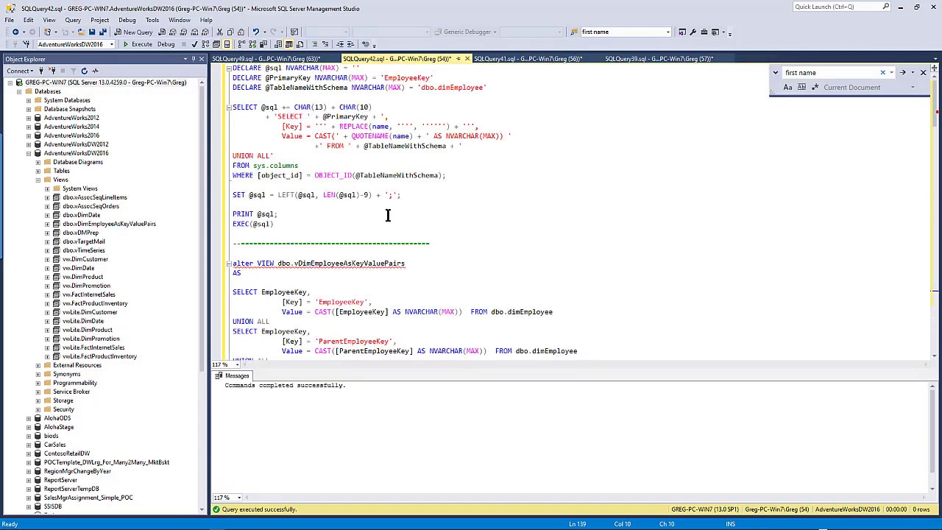
{"action": "left_click_drag", "start_coordinate": [302, 222], "coordinate": [218, 73]}
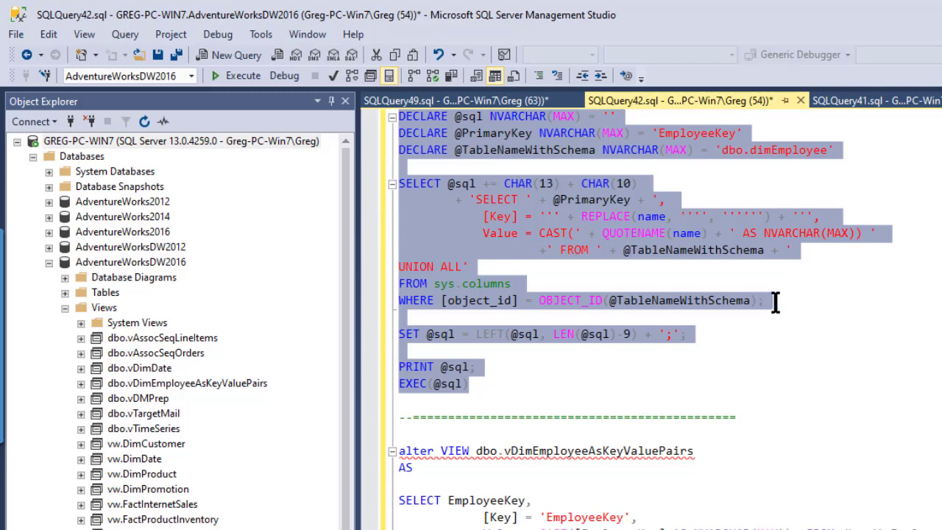
{"action": "left_click", "coordinate": [826, 278]}
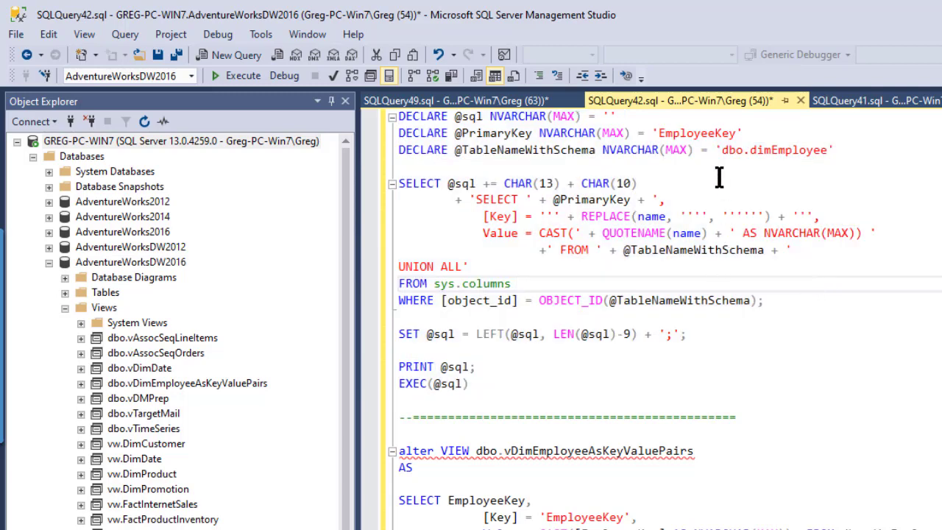
{"action": "left_click", "coordinate": [657, 166]}
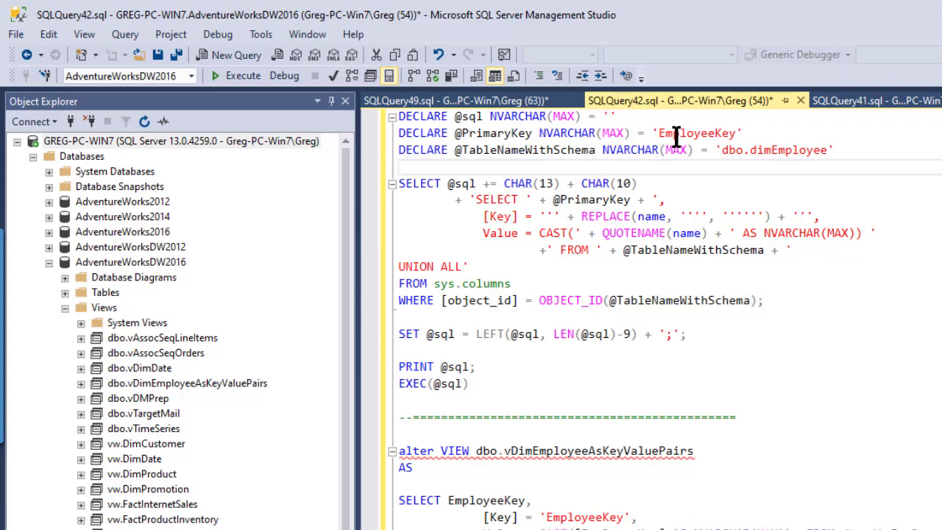
{"action": "double_click", "coordinate": [495, 133]}
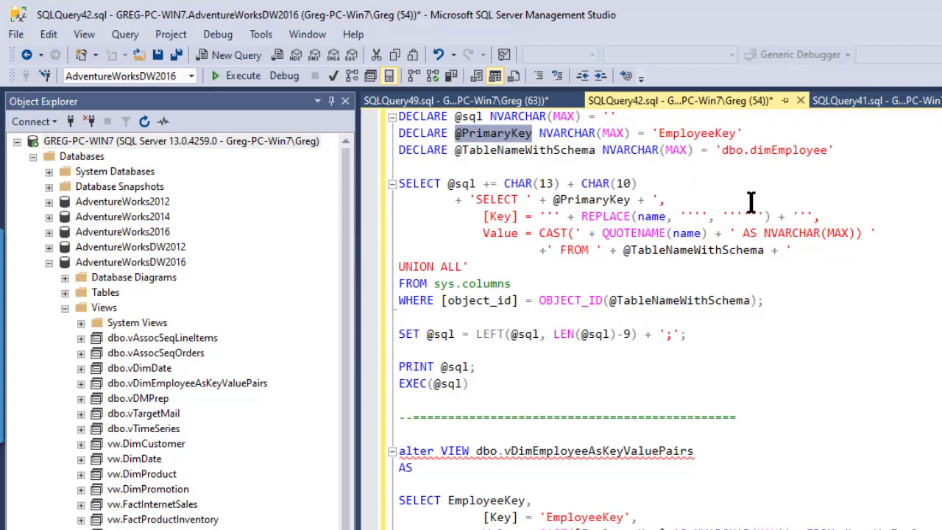
{"action": "double_click", "coordinate": [670, 134]}
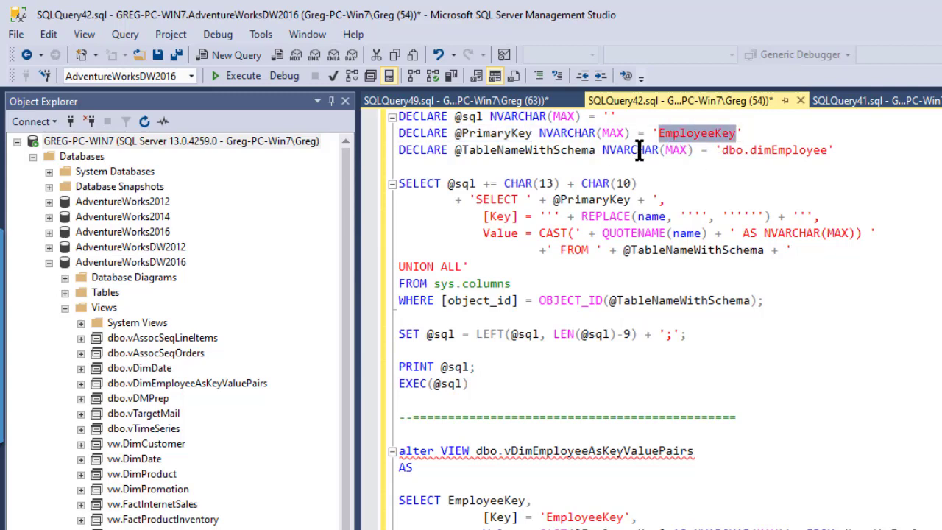
{"action": "double_click", "coordinate": [504, 149]}
{"action": "left_click", "coordinate": [724, 151]}
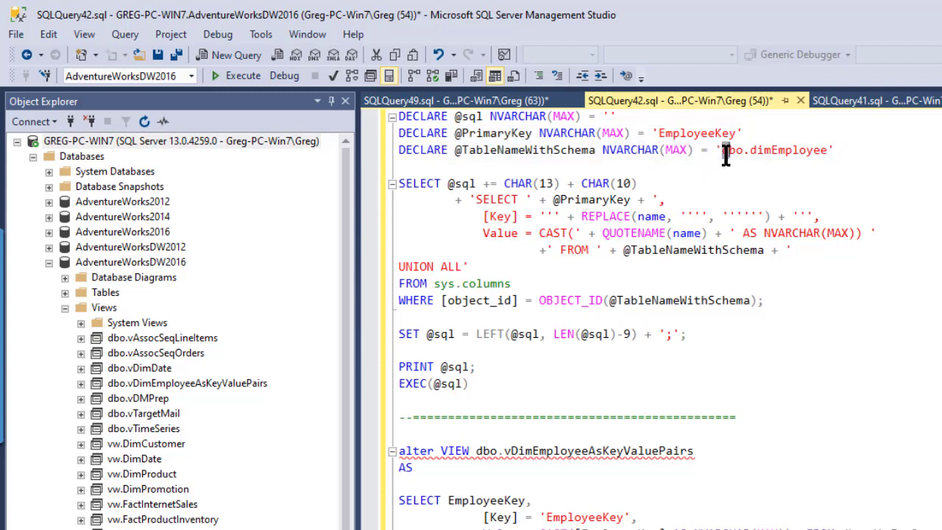
{"action": "left_click_drag", "start_coordinate": [725, 155], "coordinate": [796, 161]}
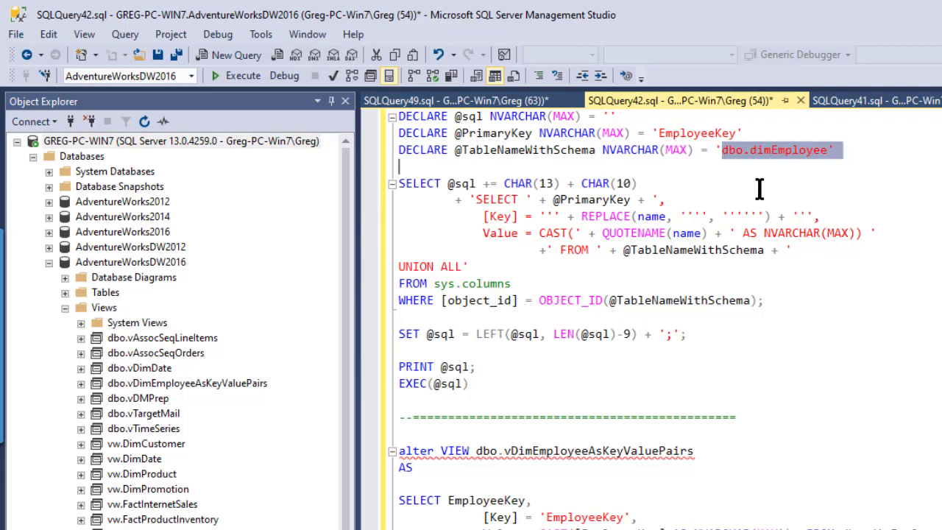
{"action": "left_click", "coordinate": [759, 186]}
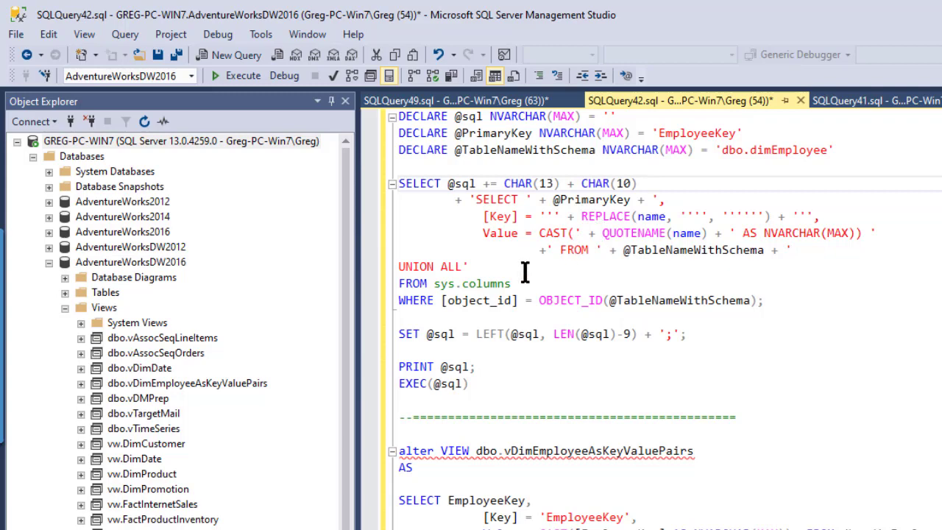
{"action": "left_click_drag", "start_coordinate": [434, 283], "coordinate": [538, 304]}
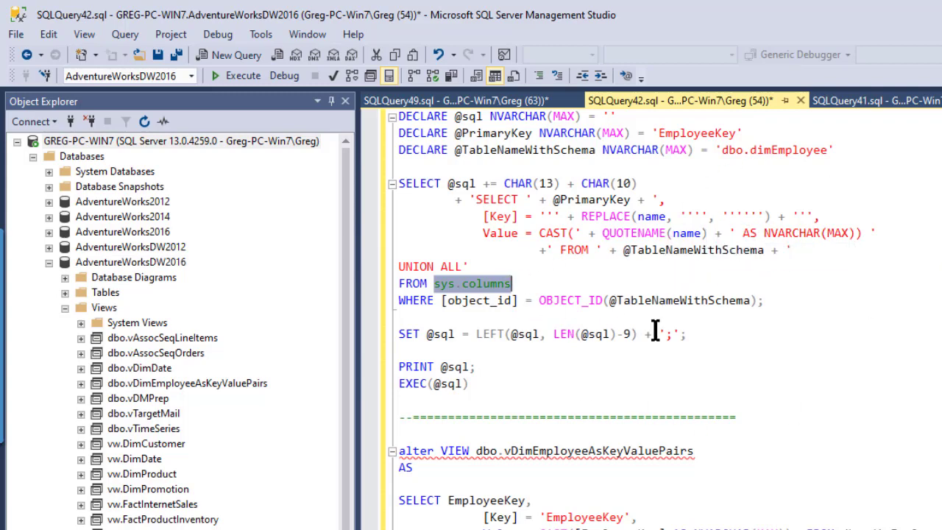
{"action": "left_click_drag", "start_coordinate": [485, 383], "coordinate": [381, 117]}
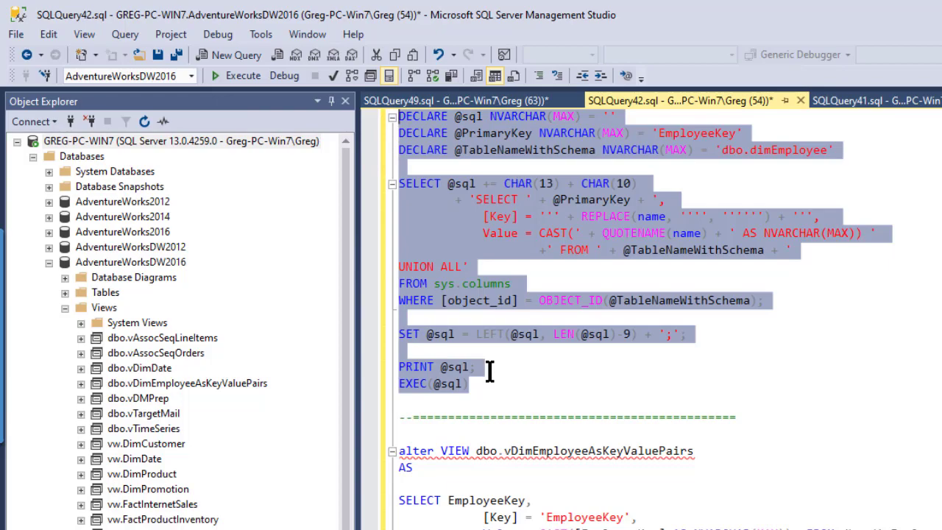
Execute the generator script and read the printed UNION ALL SQL in an enlarged Messages pane
{"action": "left_click", "coordinate": [234, 76]}
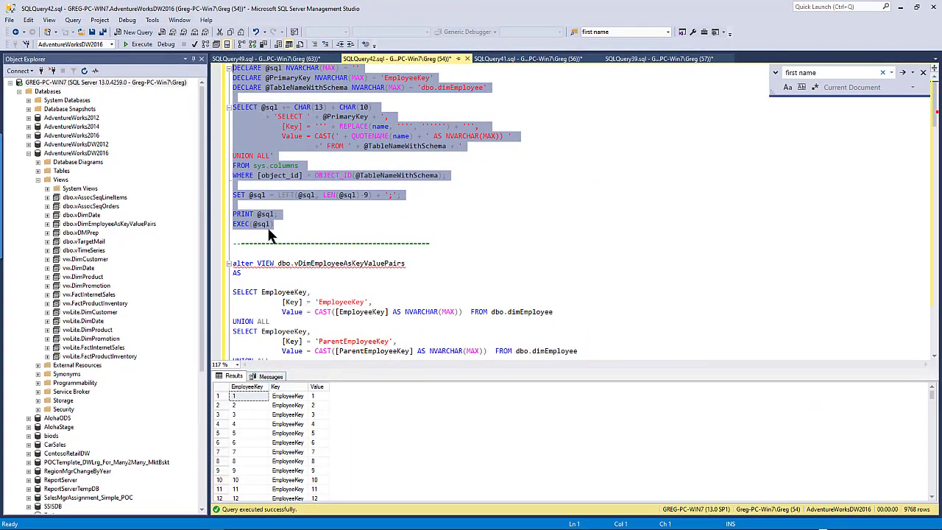
{"action": "left_click", "coordinate": [268, 377]}
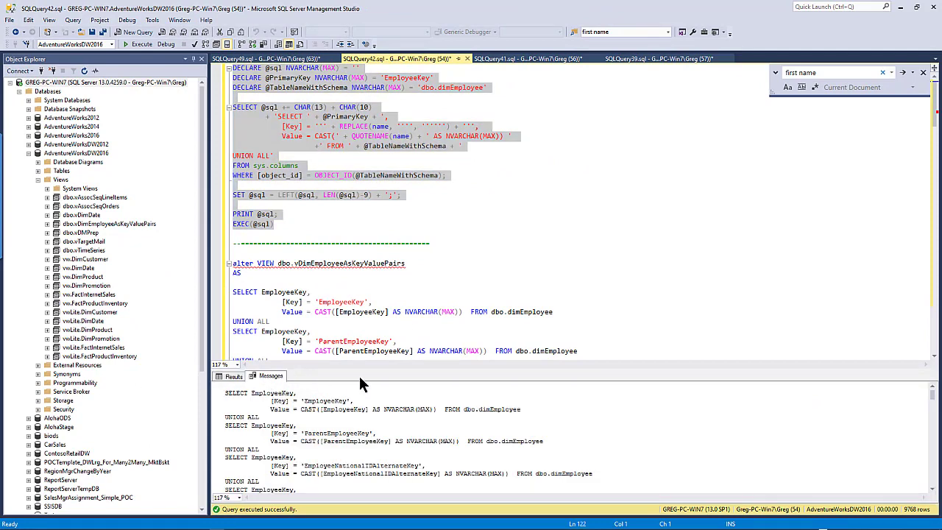
{"action": "left_click_drag", "start_coordinate": [375, 368], "coordinate": [365, 93]}
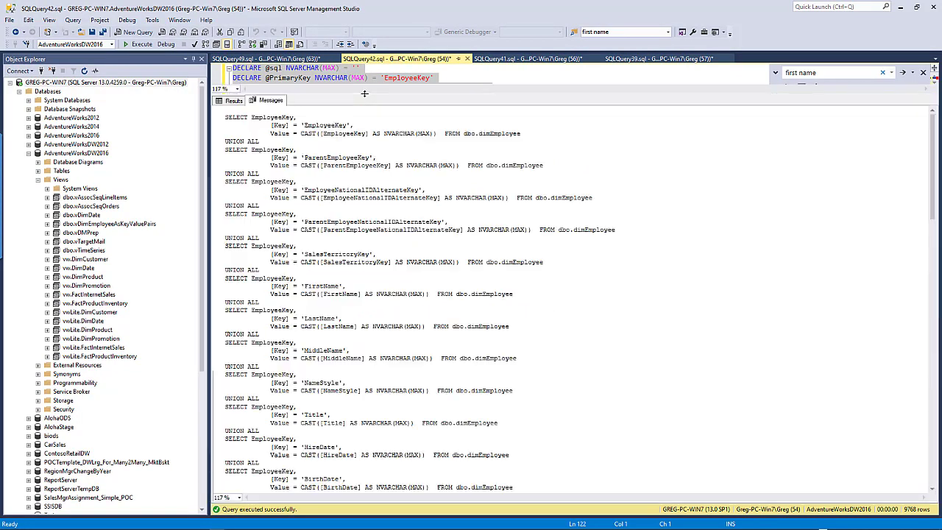
{"action": "left_click", "coordinate": [328, 158]}
{"action": "scroll", "coordinate": [358, 216], "scroll_direction": "down", "scroll_amount": 20}
{"action": "scroll", "coordinate": [359, 218], "scroll_direction": "up", "scroll_amount": 15}
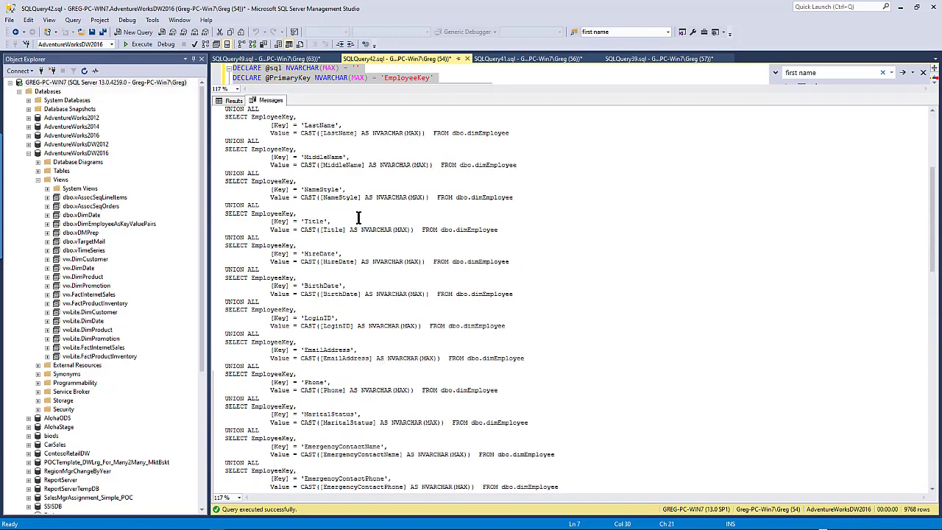
{"action": "scroll", "coordinate": [358, 214], "scroll_direction": "down", "scroll_amount": 20}
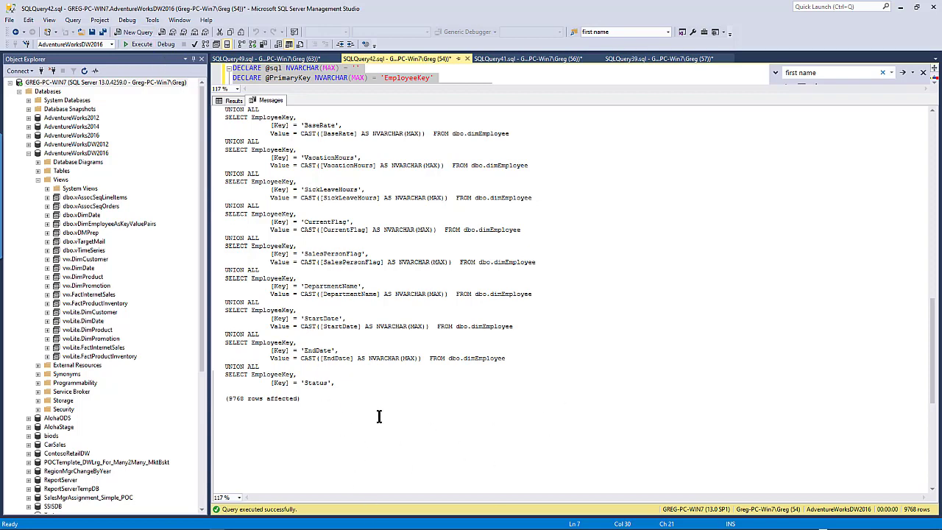
{"action": "scroll", "coordinate": [374, 383], "scroll_direction": "up", "scroll_amount": 15}
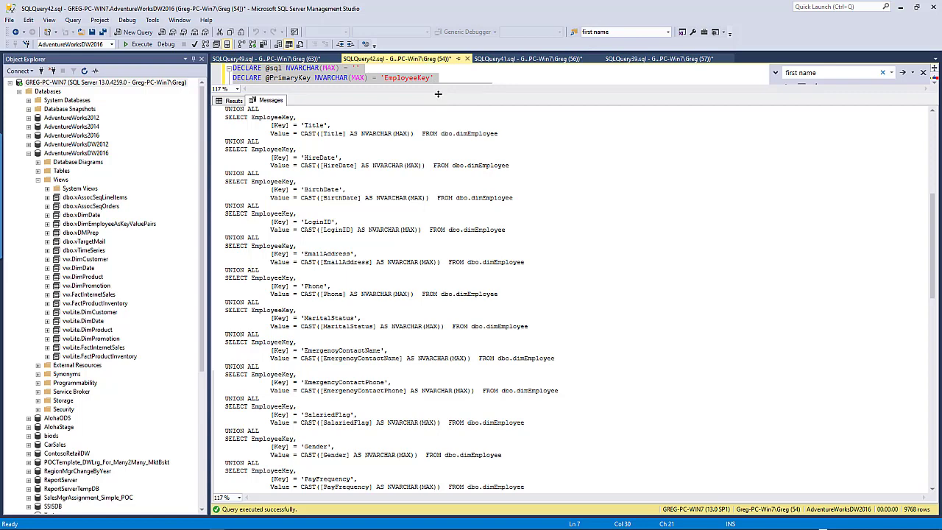
Find the EndDate key in the output, restore the editor size, and reselect the script
{"action": "mouse_move", "coordinate": [437, 94]}
{"action": "left_mouse_down"}
{"action": "mouse_move", "coordinate": [374, 228]}
{"action": "mouse_move", "coordinate": [362, 129]}
{"action": "left_mouse_up"}
{"action": "scroll", "coordinate": [343, 284], "scroll_direction": "down", "scroll_amount": 20}
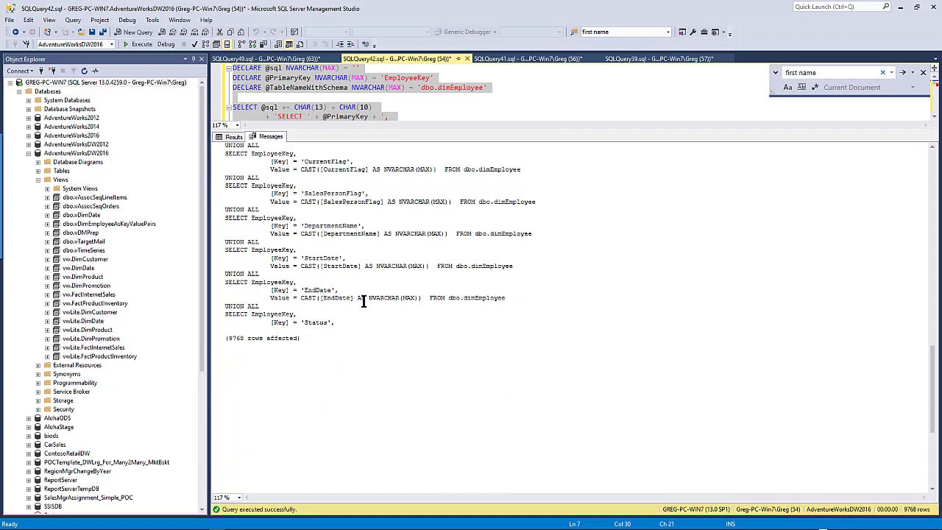
{"action": "double_click", "coordinate": [311, 290]}
{"action": "left_click", "coordinate": [449, 331]}
{"action": "scroll", "coordinate": [361, 355], "scroll_direction": "up", "scroll_amount": 20}
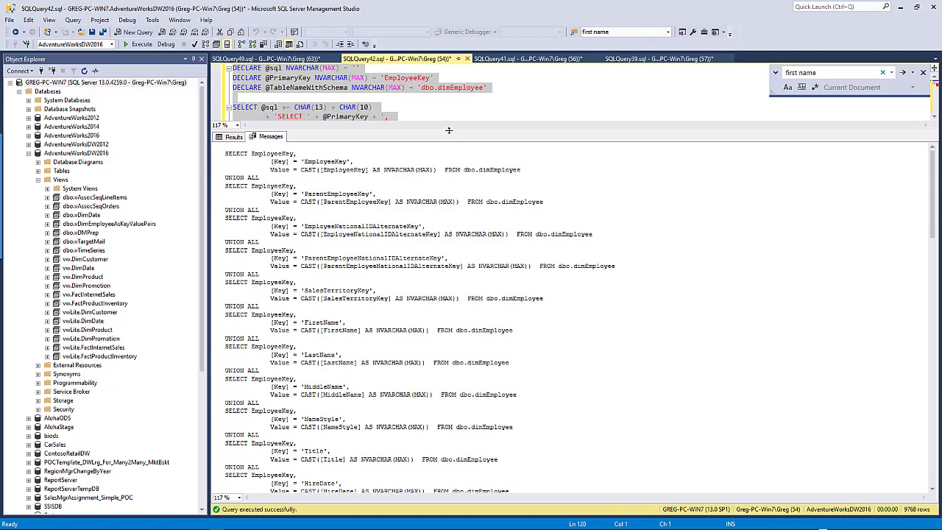
{"action": "left_click_drag", "start_coordinate": [448, 129], "coordinate": [491, 354]}
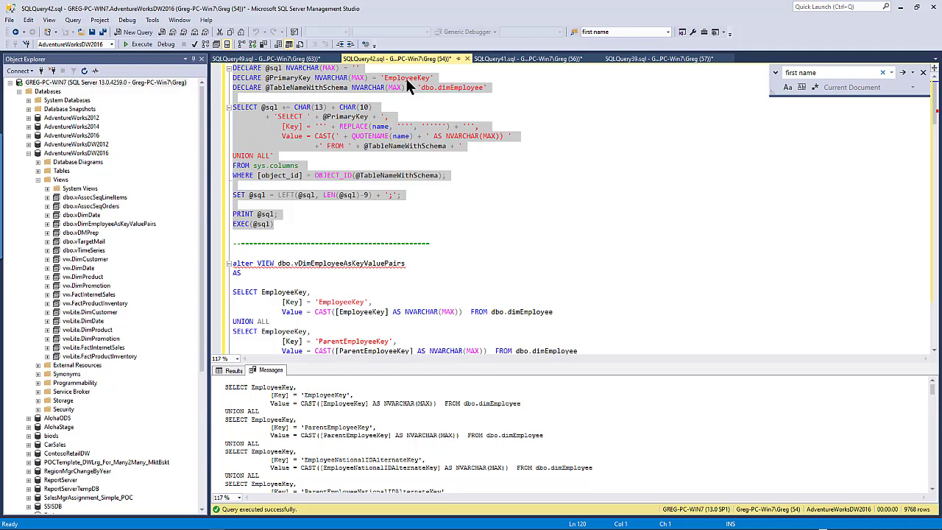
{"action": "left_click_drag", "start_coordinate": [291, 227], "coordinate": [215, 59]}
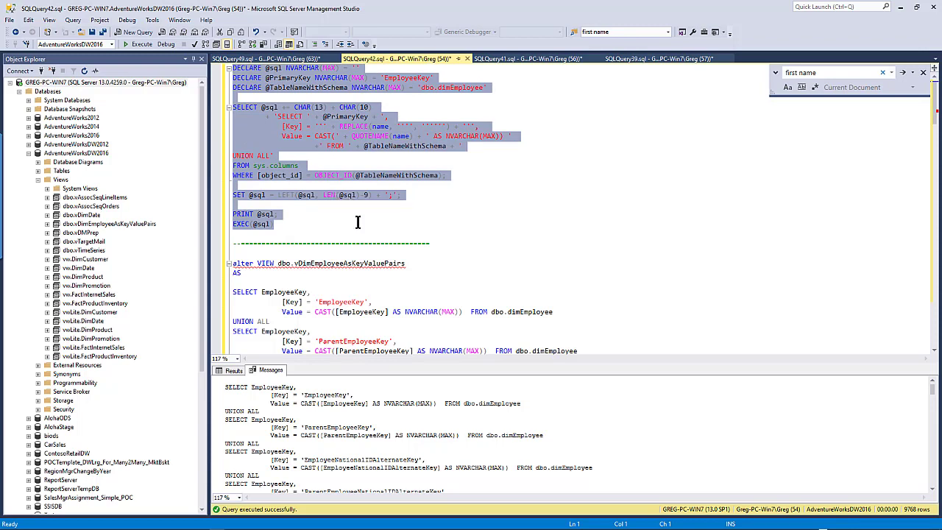
{"action": "left_click", "coordinate": [390, 215]}
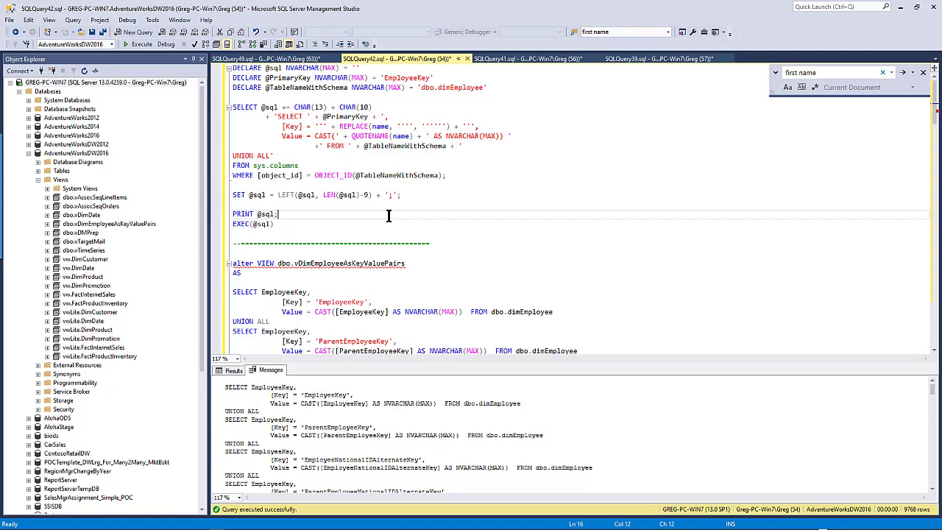
{"action": "scroll", "coordinate": [389, 215], "scroll_direction": "down", "scroll_amount": 20}
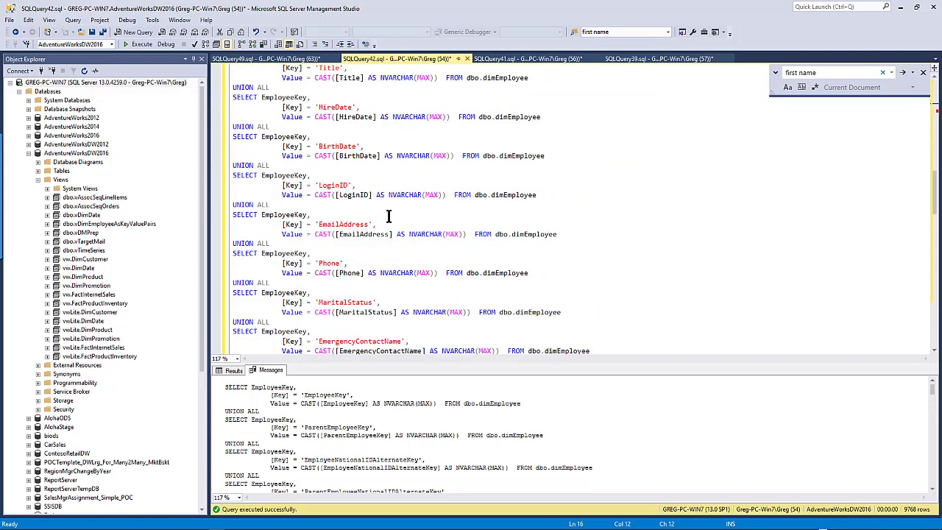
{"action": "scroll", "coordinate": [390, 216], "scroll_direction": "down", "scroll_amount": 7}
{"action": "scroll", "coordinate": [389, 216], "scroll_direction": "up", "scroll_amount": 20}
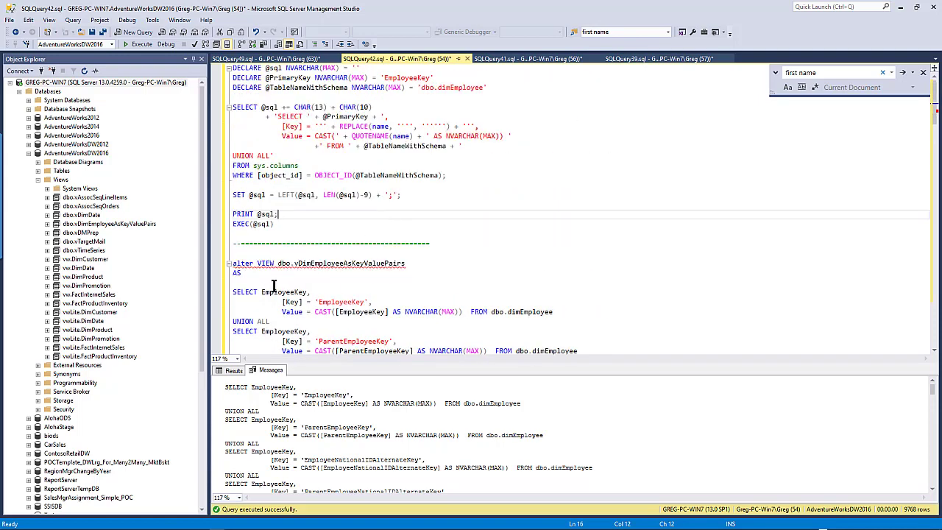
{"action": "left_click_drag", "start_coordinate": [246, 283], "coordinate": [250, 302]}
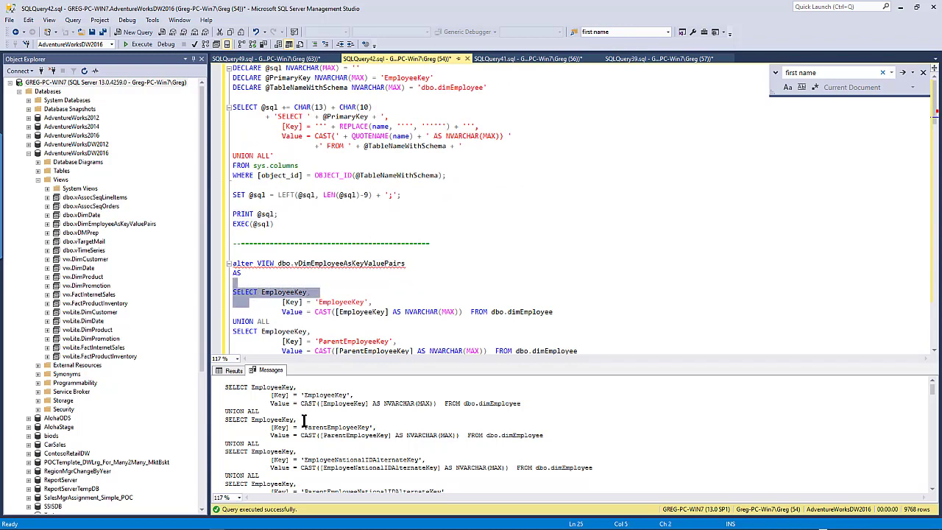
{"action": "left_click", "coordinate": [303, 419]}
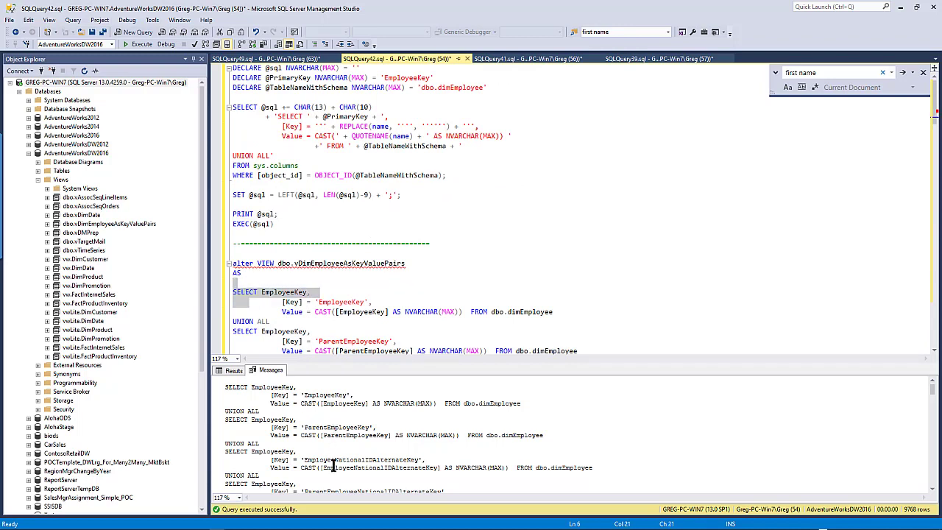
{"action": "left_click", "coordinate": [229, 370]}
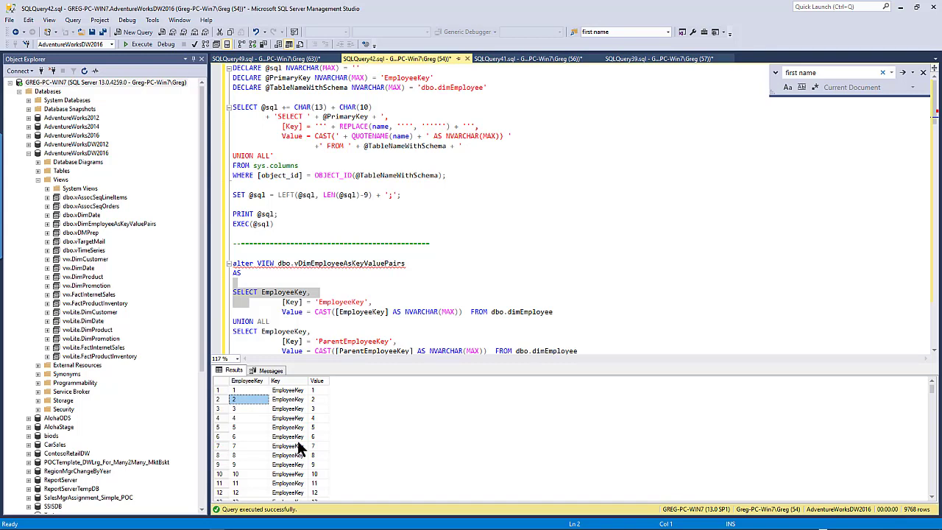
{"action": "left_click", "coordinate": [346, 217]}
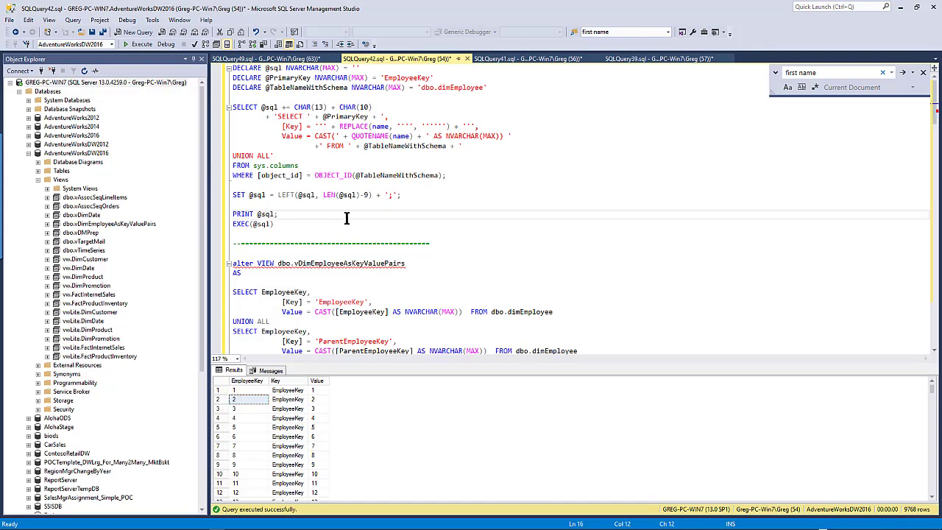
{"action": "scroll", "coordinate": [346, 217], "scroll_direction": "down", "scroll_amount": 8}
{"action": "scroll", "coordinate": [348, 217], "scroll_direction": "up", "scroll_amount": 8}
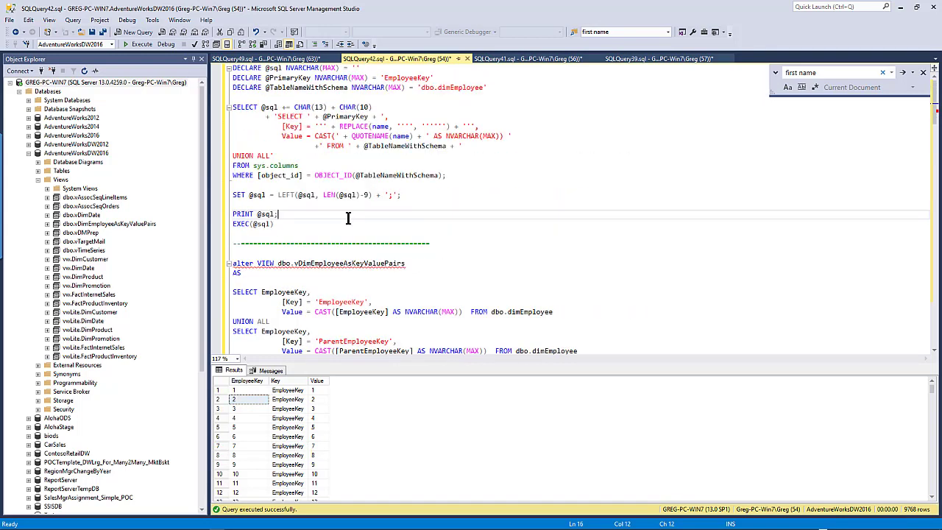
{"action": "left_click", "coordinate": [349, 175]}
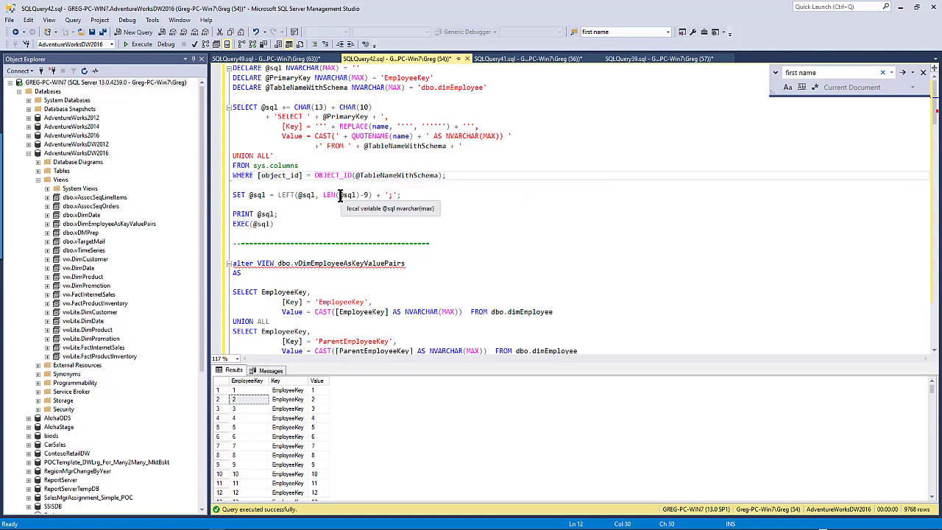
{"action": "left_click", "coordinate": [269, 370]}
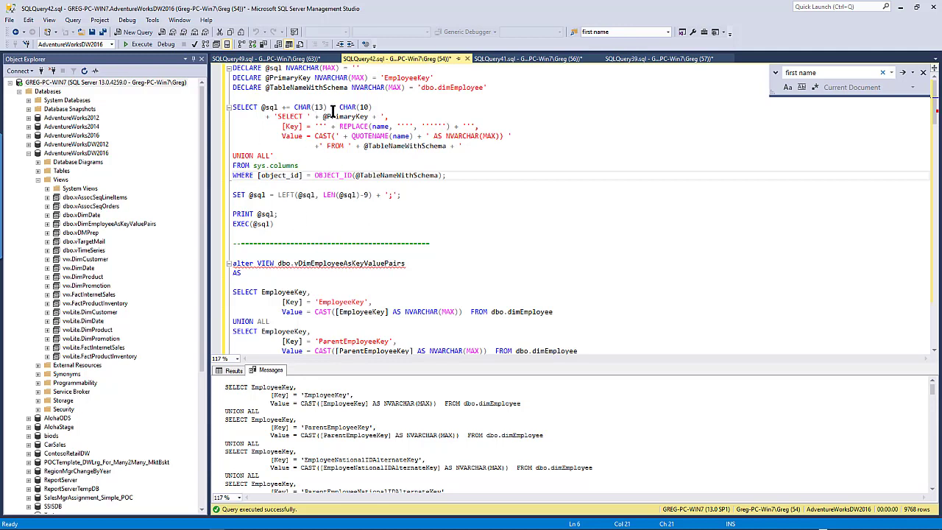
{"action": "left_click", "coordinate": [306, 277]}
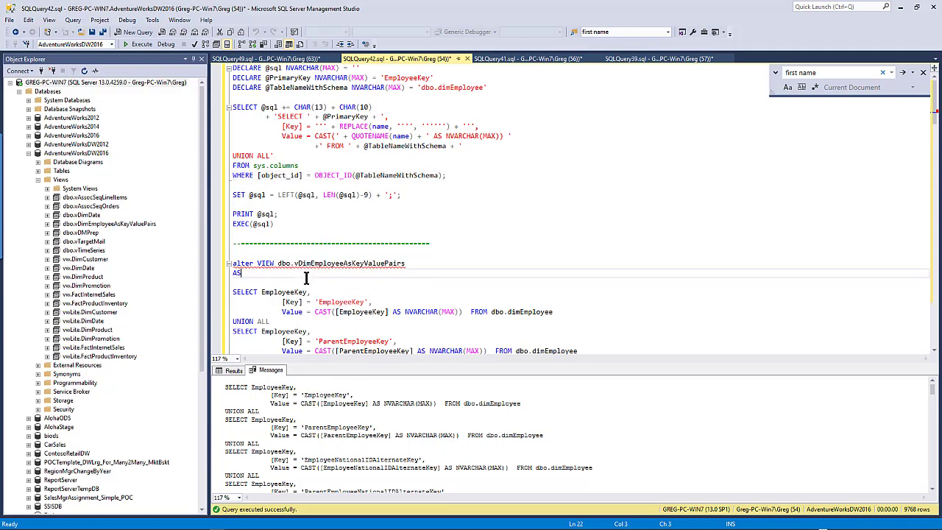
{"action": "left_click", "coordinate": [297, 284]}
{"action": "left_click_drag", "start_coordinate": [297, 284], "coordinate": [339, 379]}
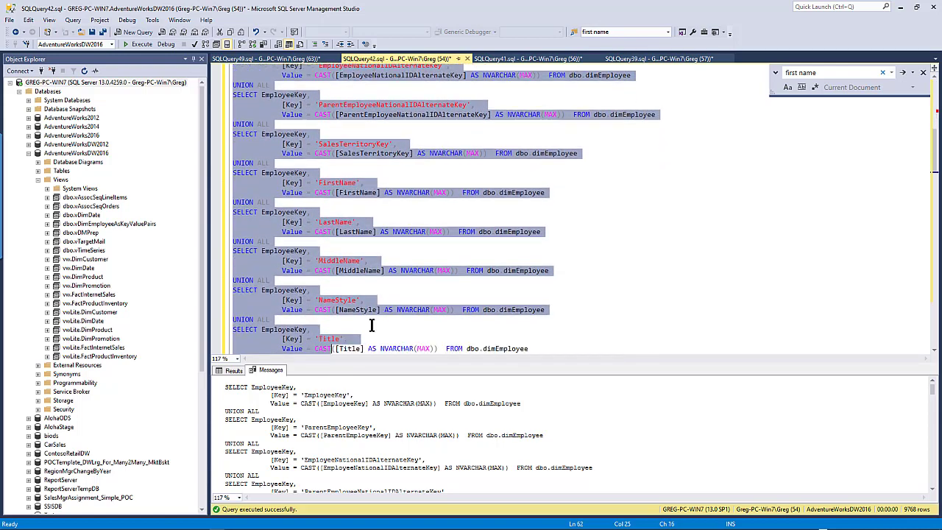
{"action": "left_click", "coordinate": [408, 299]}
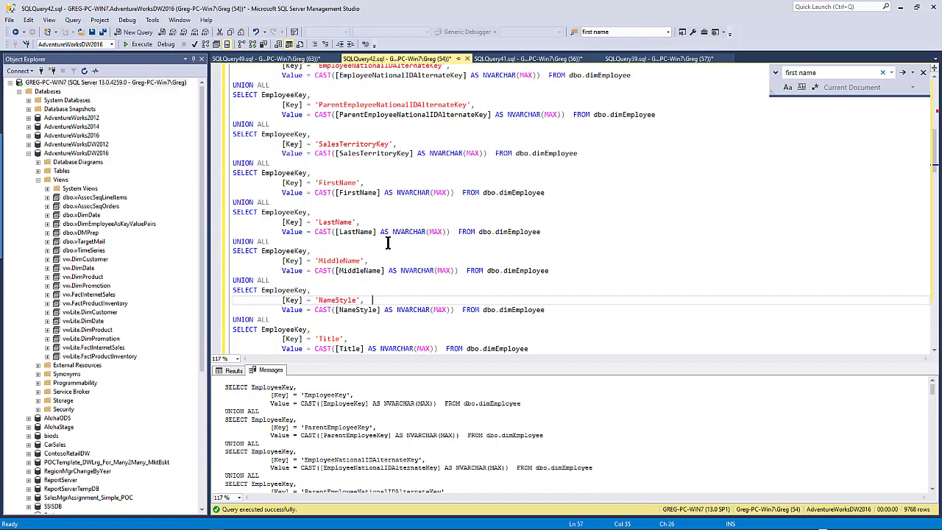
{"action": "scroll", "coordinate": [338, 270], "scroll_direction": "up", "scroll_amount": 10}
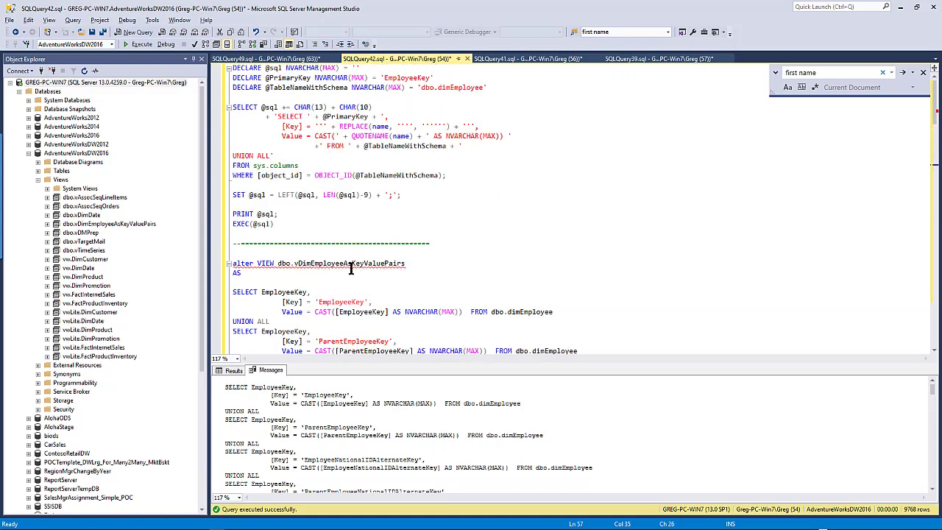
Enlarge the vDimEmployeeAsKeyValuePairs model card, check its EmployeeKey relationship, and return to Report view
{"action": "mouse_move", "coordinate": [355, 269]}
{"action": "left_click", "coordinate": [452, 251]}
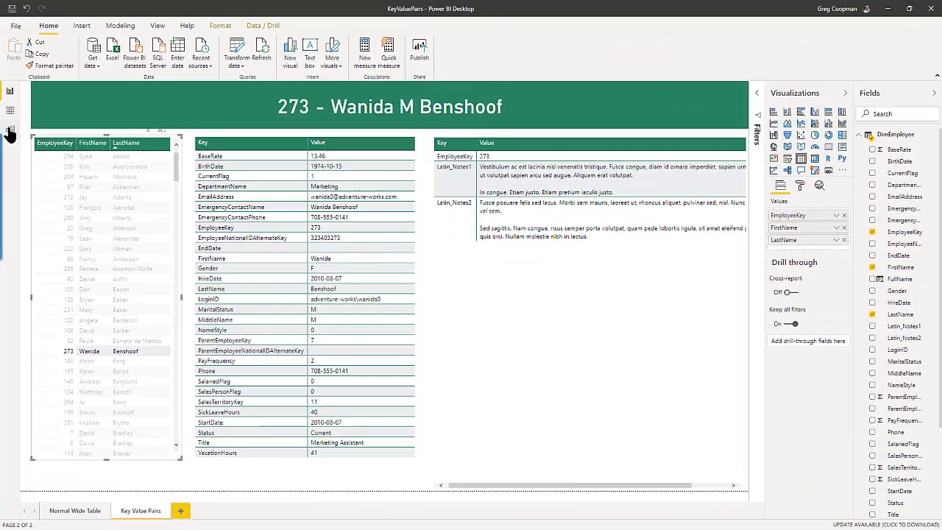
{"action": "left_click", "coordinate": [10, 131]}
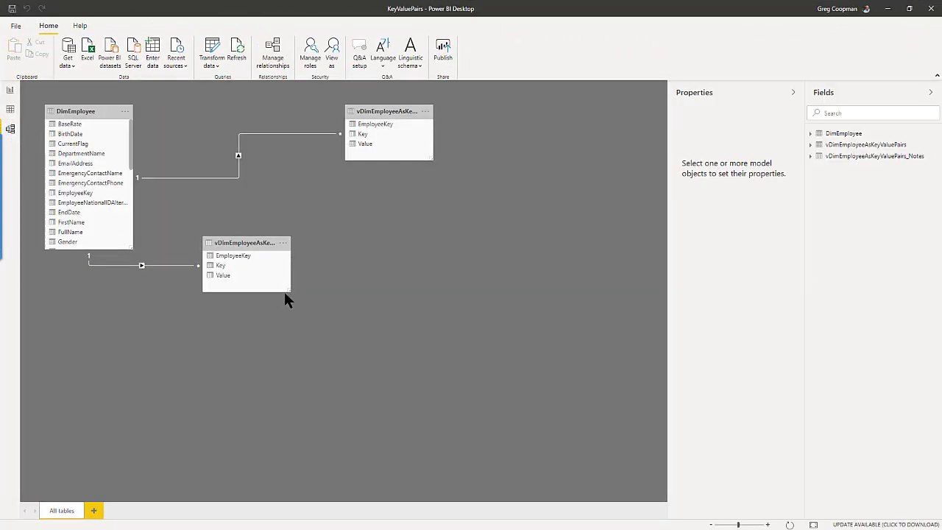
{"action": "left_click_drag", "start_coordinate": [289, 289], "coordinate": [350, 379]}
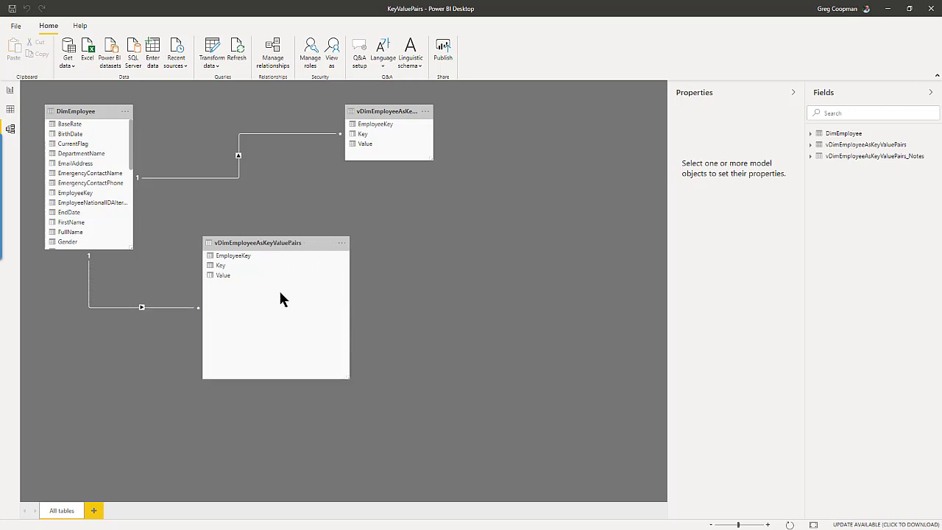
{"action": "left_click", "coordinate": [231, 257]}
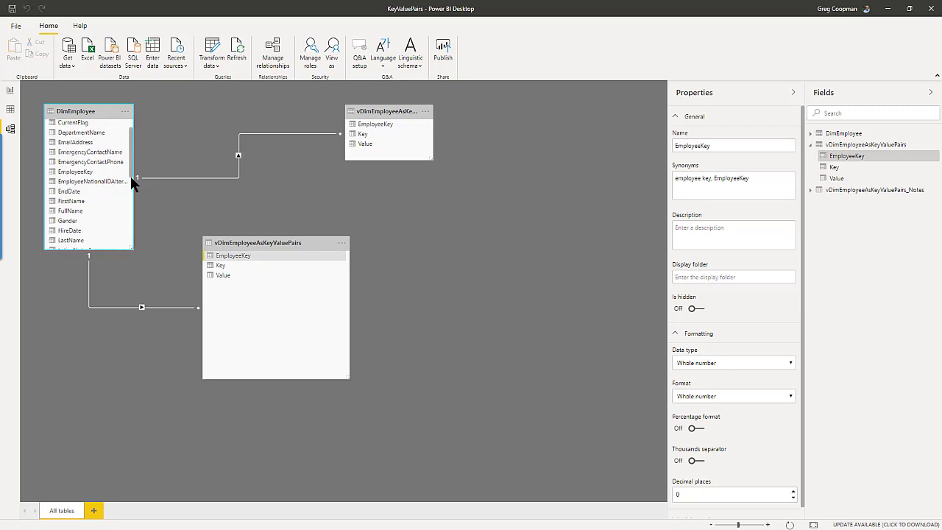
{"action": "scroll", "coordinate": [129, 184], "scroll_direction": "down", "scroll_amount": 5}
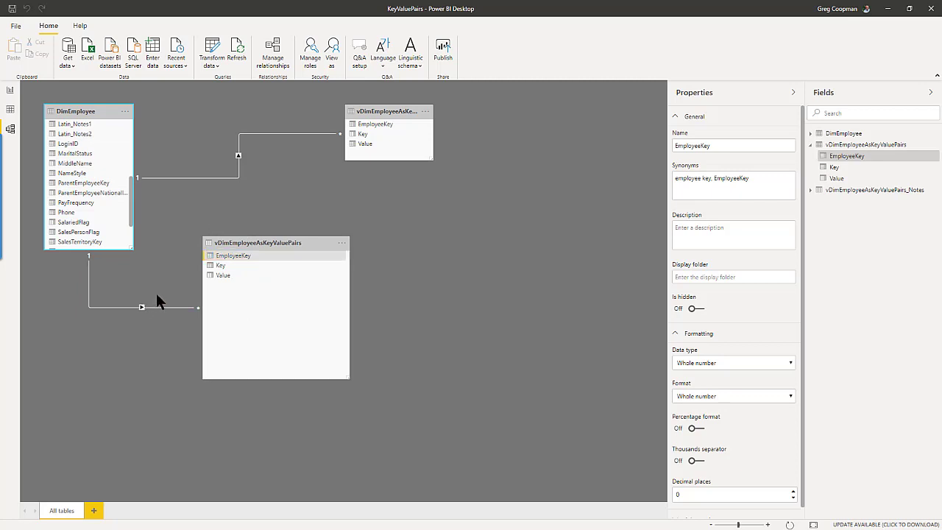
{"action": "left_click", "coordinate": [316, 190]}
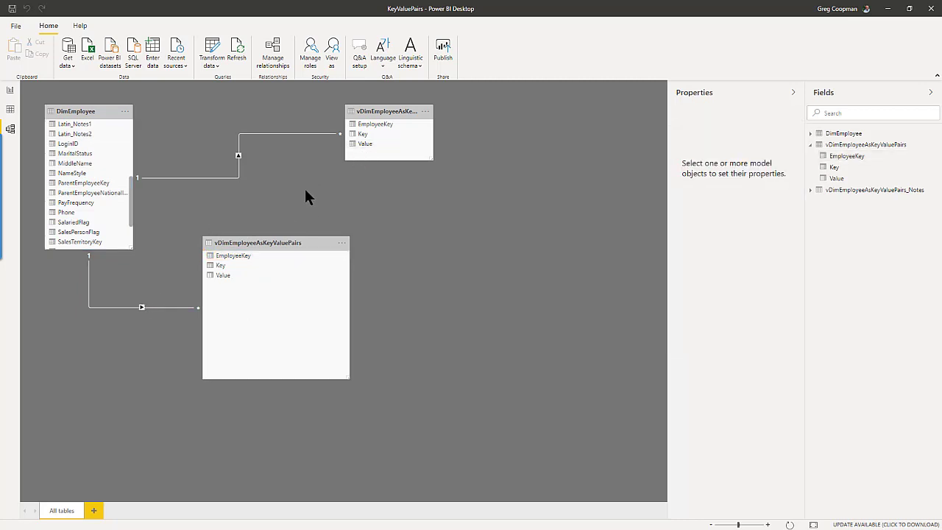
{"action": "left_click", "coordinate": [11, 91]}
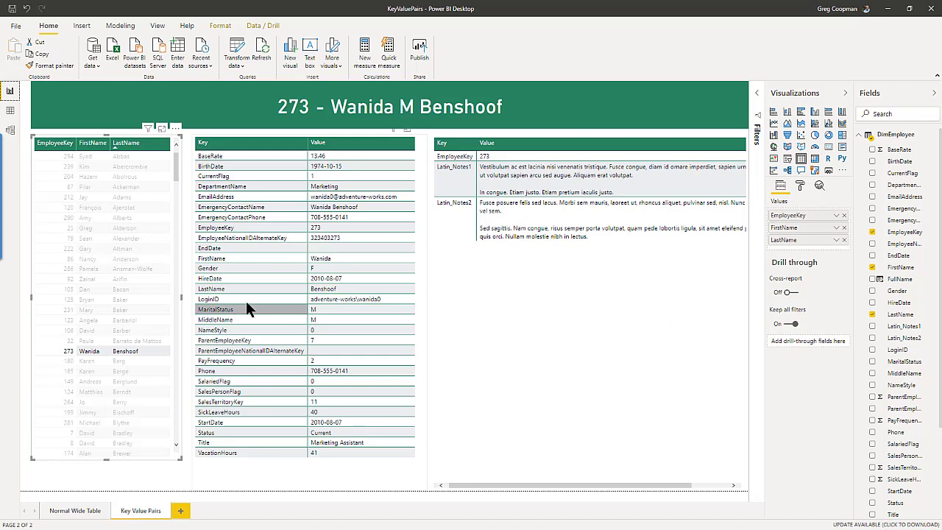
Cross-filter the key-value page to employees 87 and 125, then clear the selection to show all employees
{"action": "left_click", "coordinate": [124, 187]}
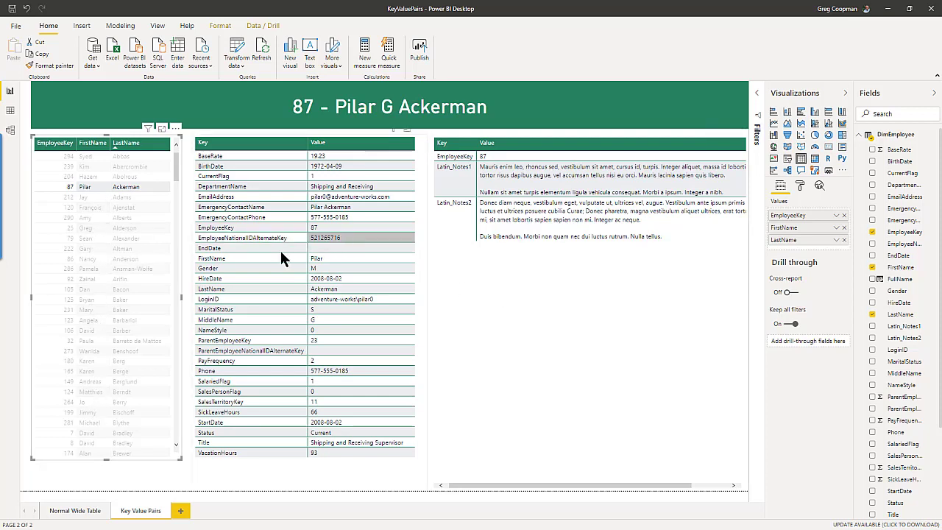
{"action": "left_click", "coordinate": [86, 300]}
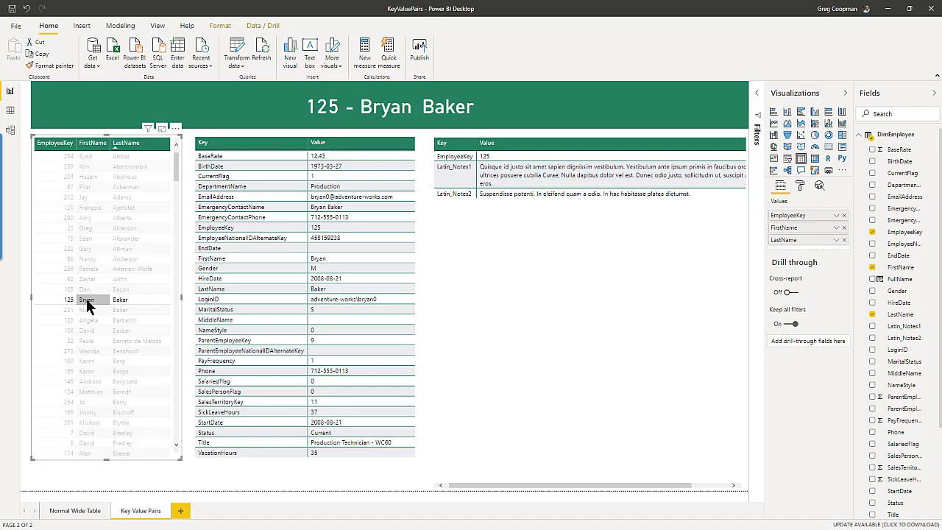
{"action": "left_click", "coordinate": [360, 289]}
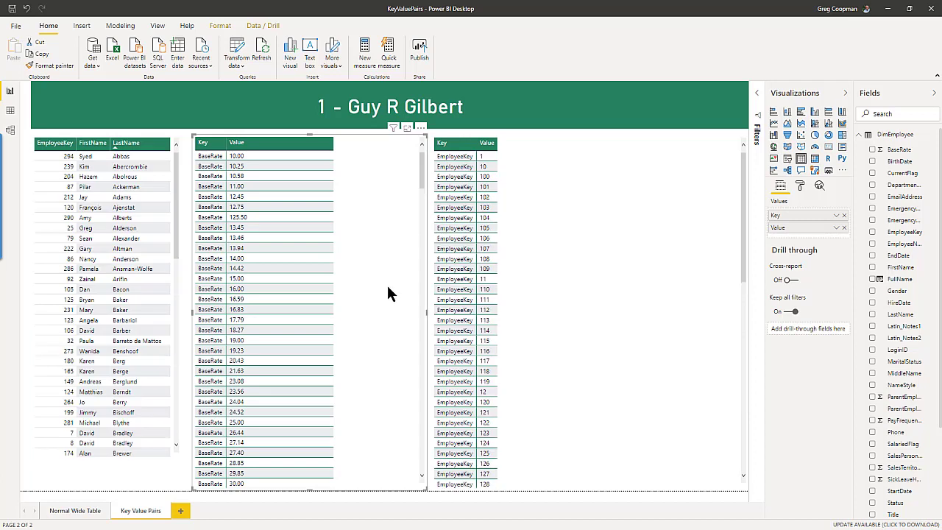
Collapse DimEmployee and widen the Fields pane to read the notes key-value table's full table names
{"action": "left_click", "coordinate": [861, 137]}
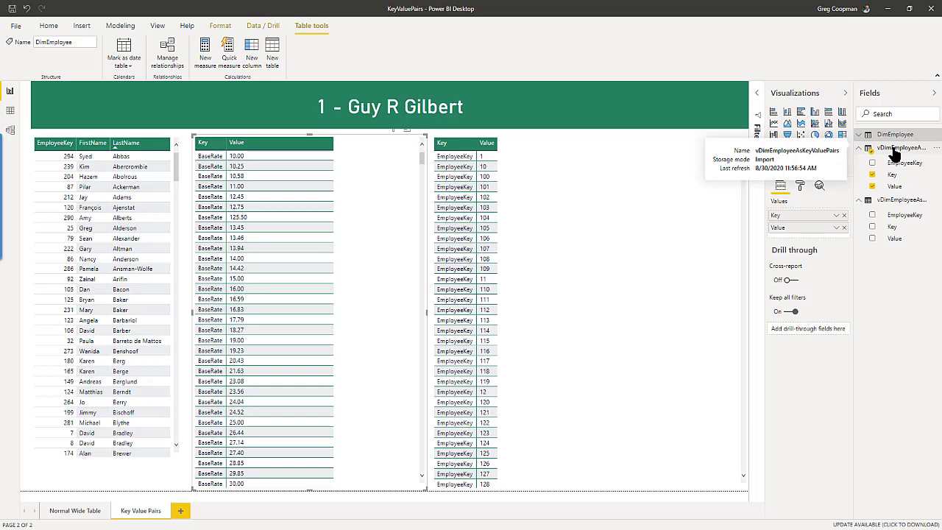
{"action": "left_click", "coordinate": [537, 338]}
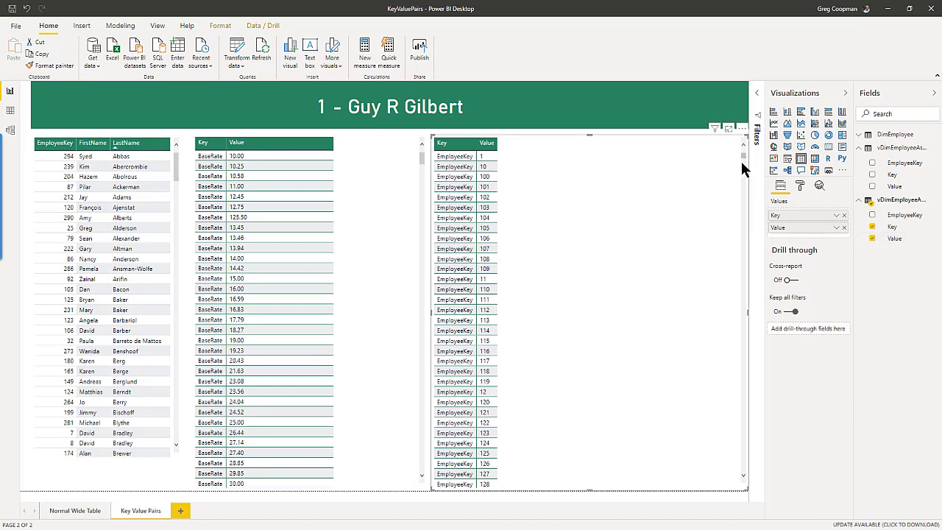
{"action": "left_click_drag", "start_coordinate": [742, 167], "coordinate": [741, 190]}
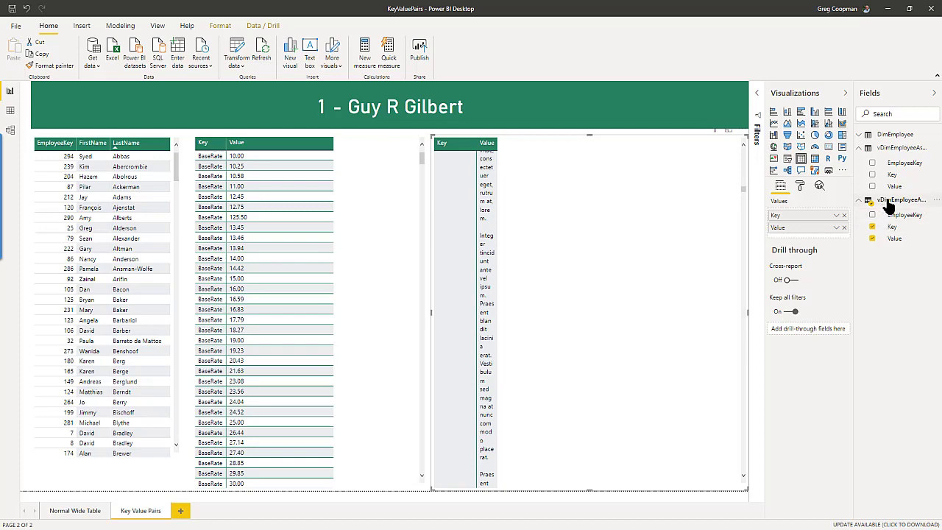
{"action": "left_click_drag", "start_coordinate": [854, 233], "coordinate": [741, 252]}
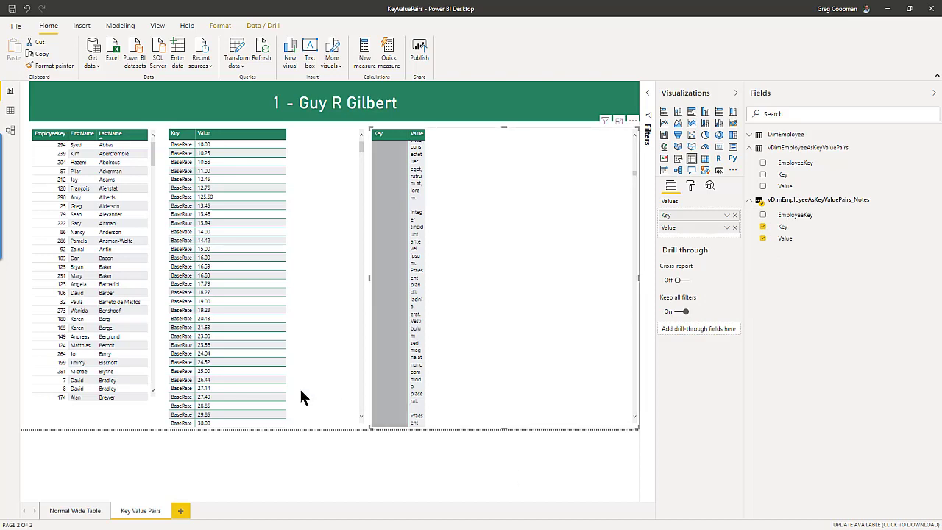
{"action": "left_click", "coordinate": [328, 461]}
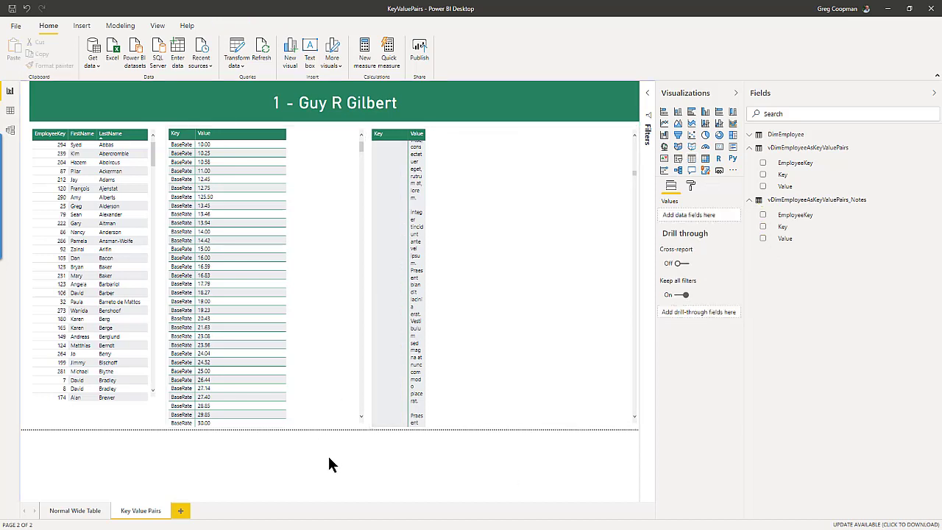
Filter the page to employees 286, 32 and 264 in turn from the employee table
{"action": "left_click", "coordinate": [80, 240]}
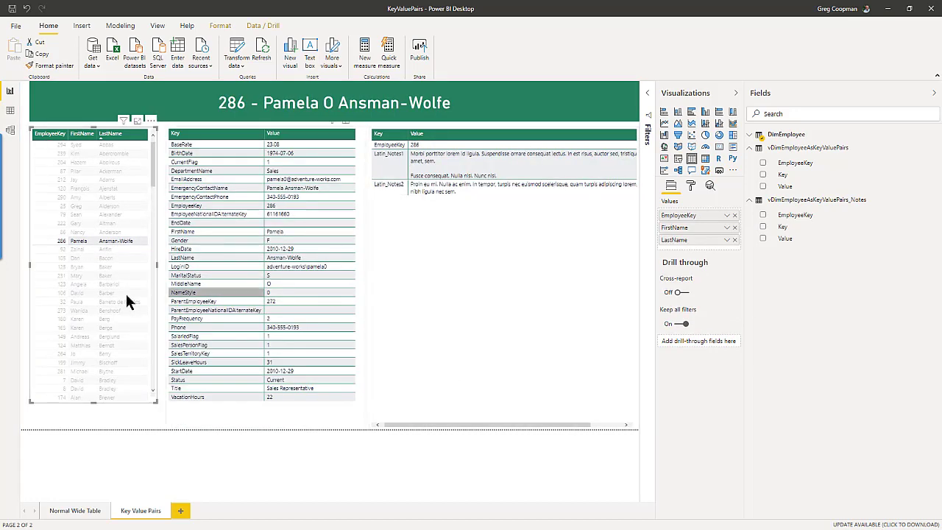
{"action": "left_click", "coordinate": [90, 301]}
{"action": "left_click", "coordinate": [90, 350]}
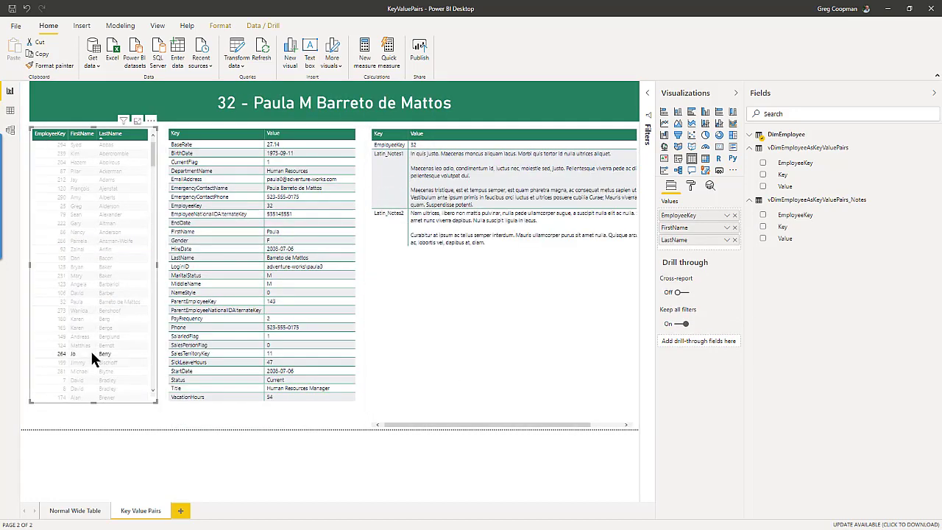